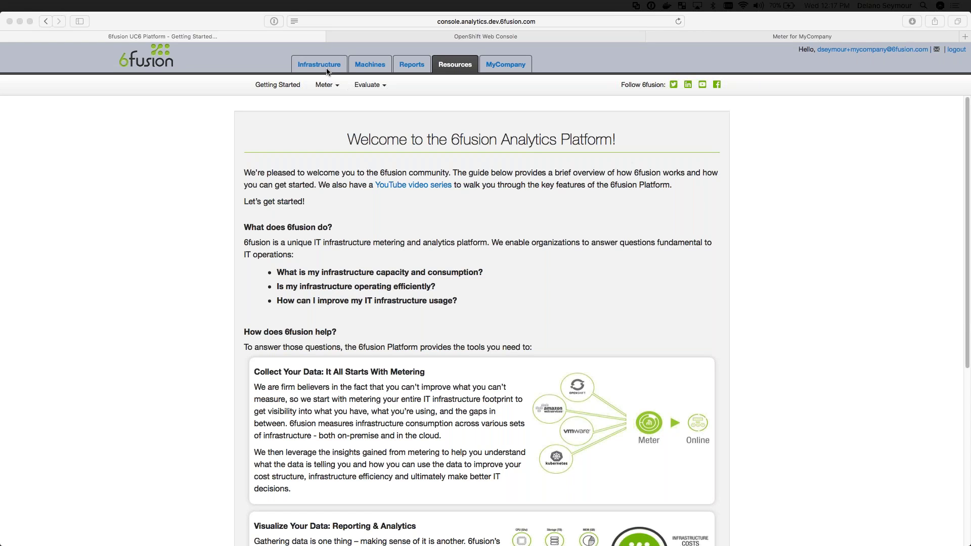
Open My-Cluster-A under Infrastructure to see its 30-day readings and average resource usage
click(327, 70)
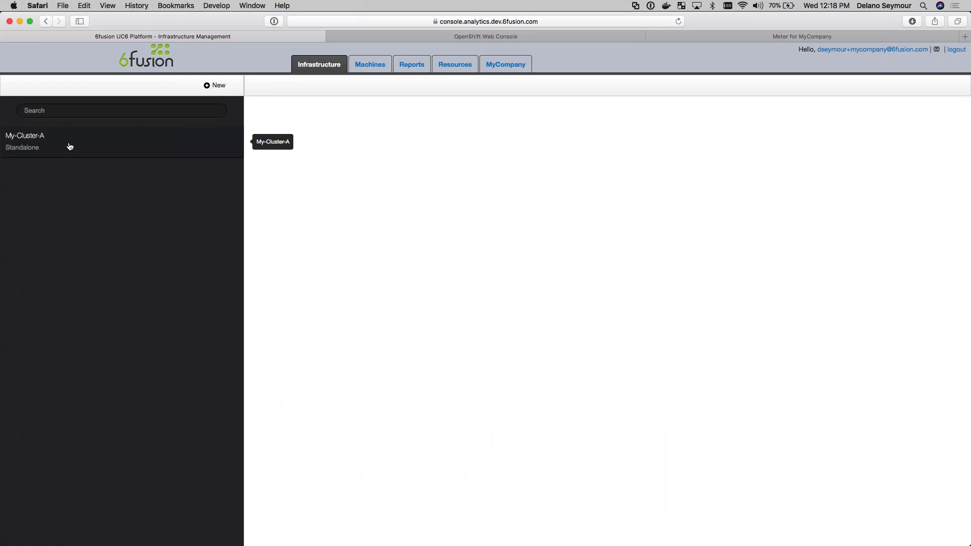
click(70, 147)
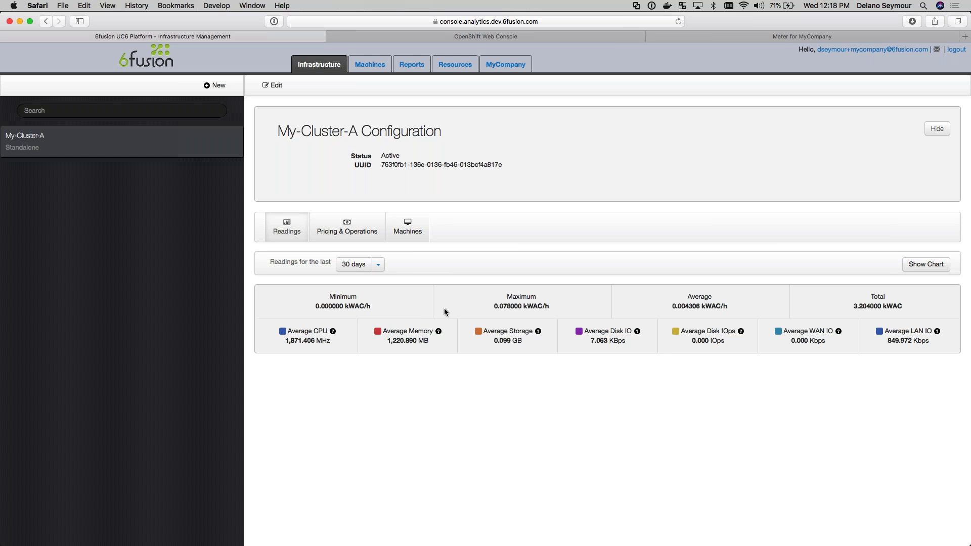
Chart My-Cluster-A readings over a custom range starting 27 February 2018
click(378, 264)
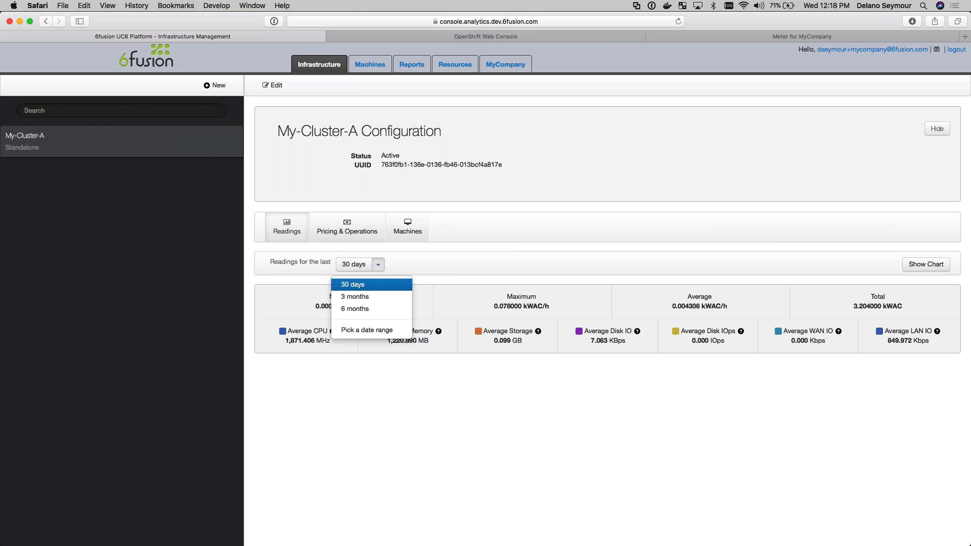
click(377, 332)
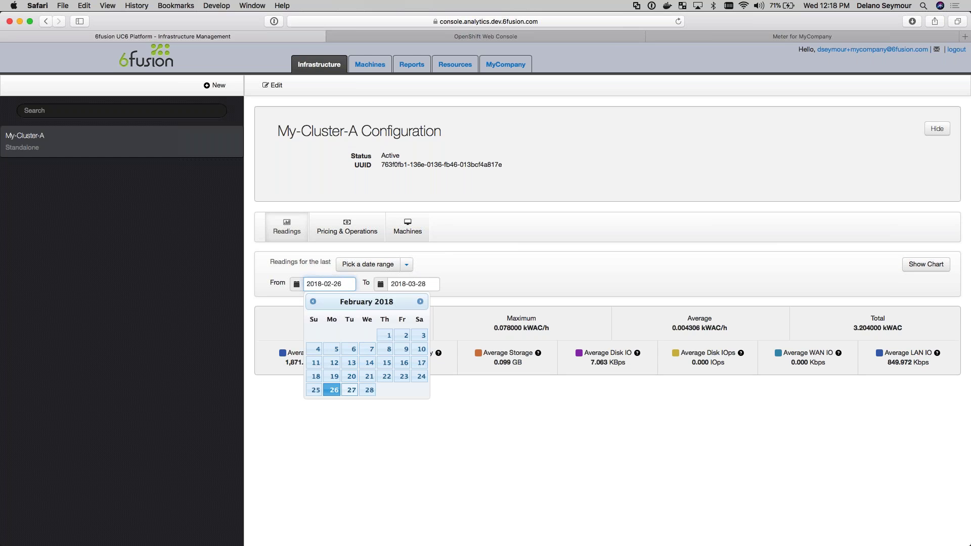
click(349, 390)
click(924, 266)
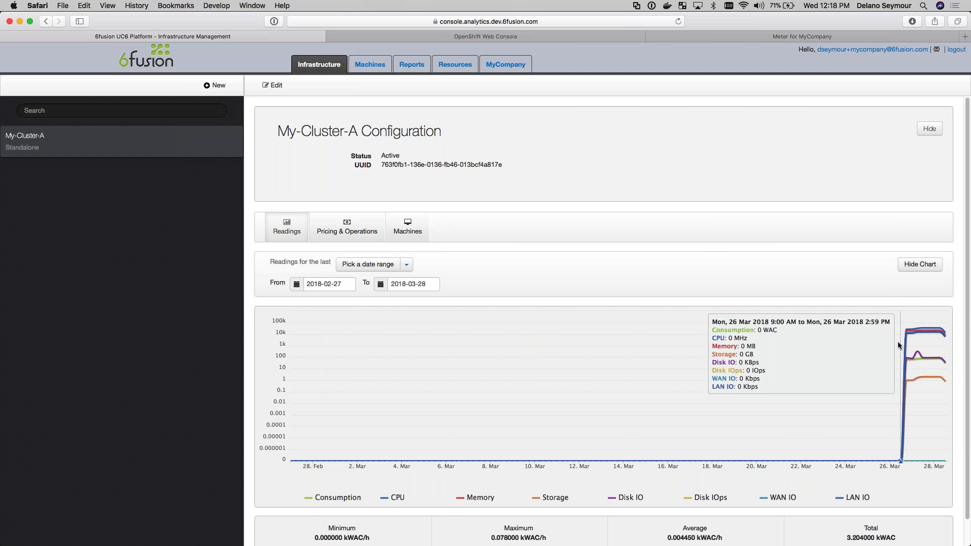
Zoom into 26–28 March, hide Disk IO, Disk IOps, WAN IO, LAN IO, Storage, then view pricing history
drag(893, 339, 948, 336)
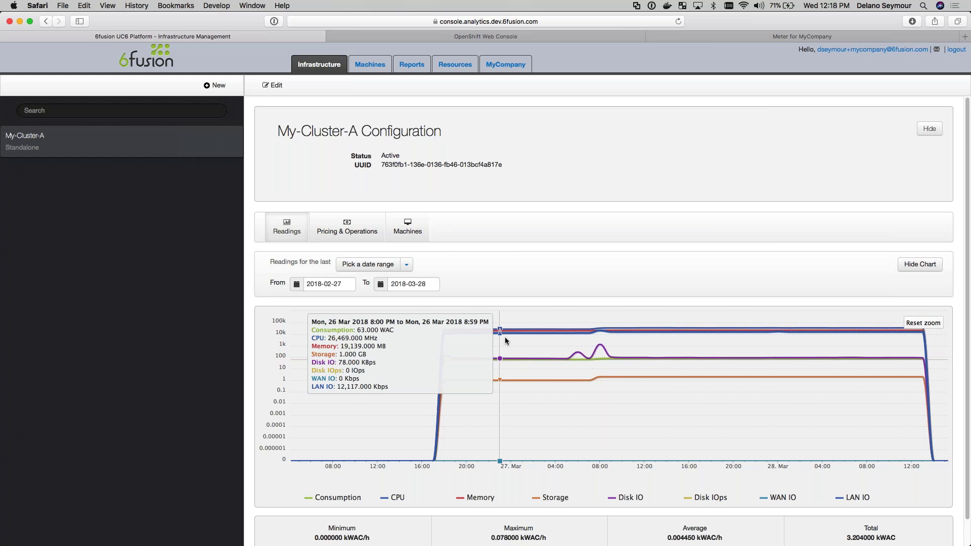
scroll(506, 341, down, 2)
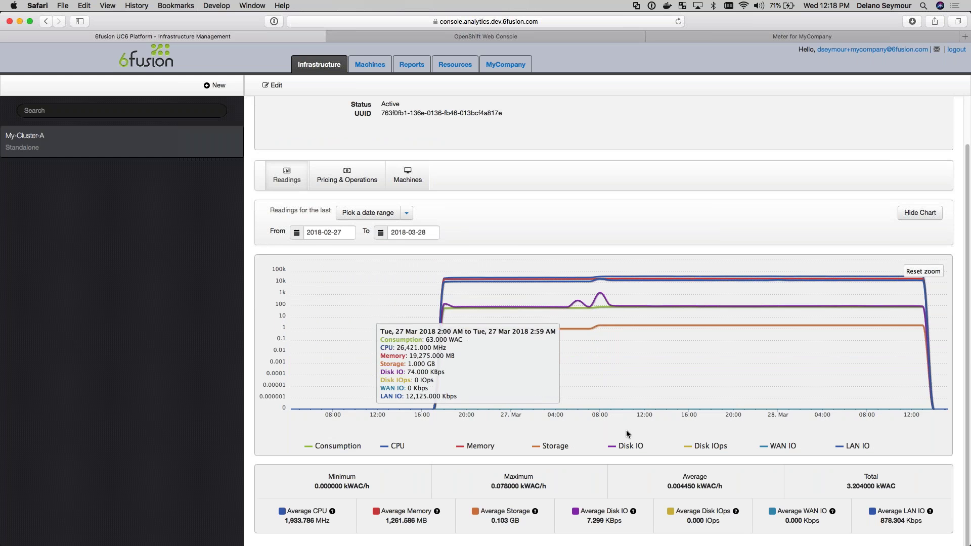
click(630, 445)
click(710, 445)
click(784, 446)
click(855, 446)
click(560, 448)
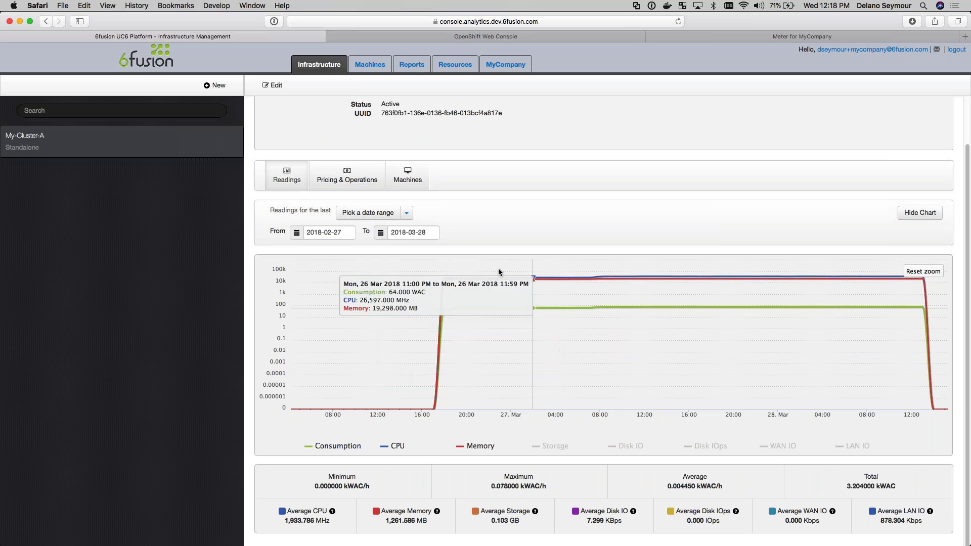
click(361, 183)
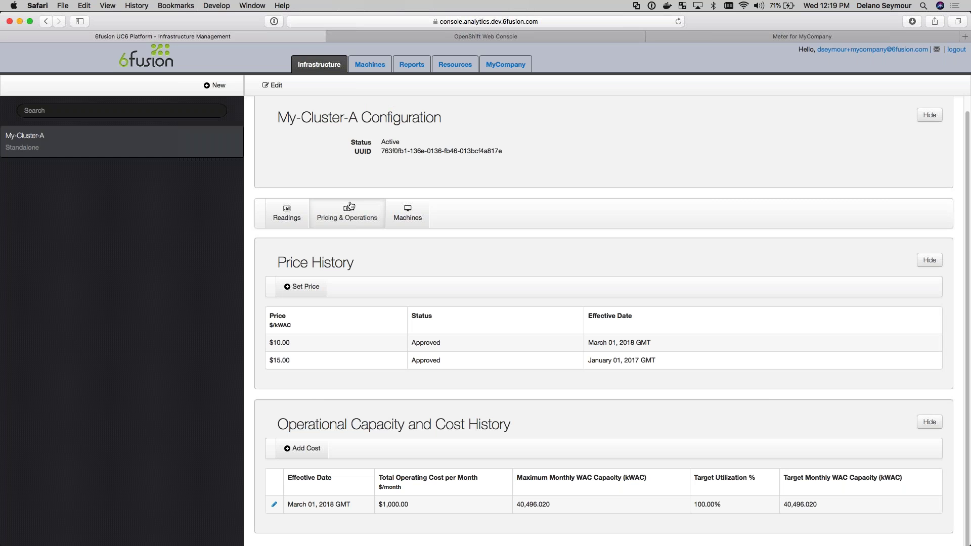
Switch to the Machines tab listing all 96 started containers and their tags
click(369, 64)
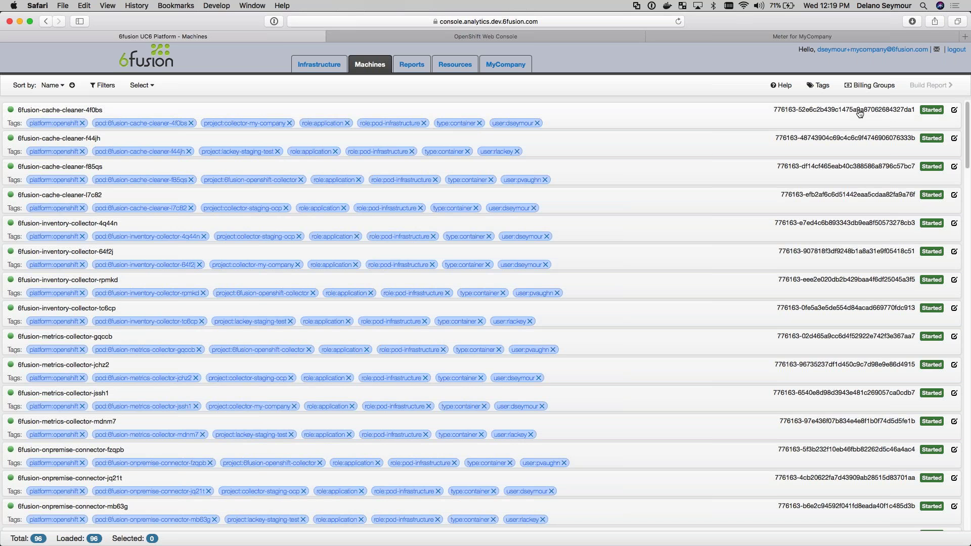
Filter the machine list by machine name 'mong'
click(107, 87)
click(84, 133)
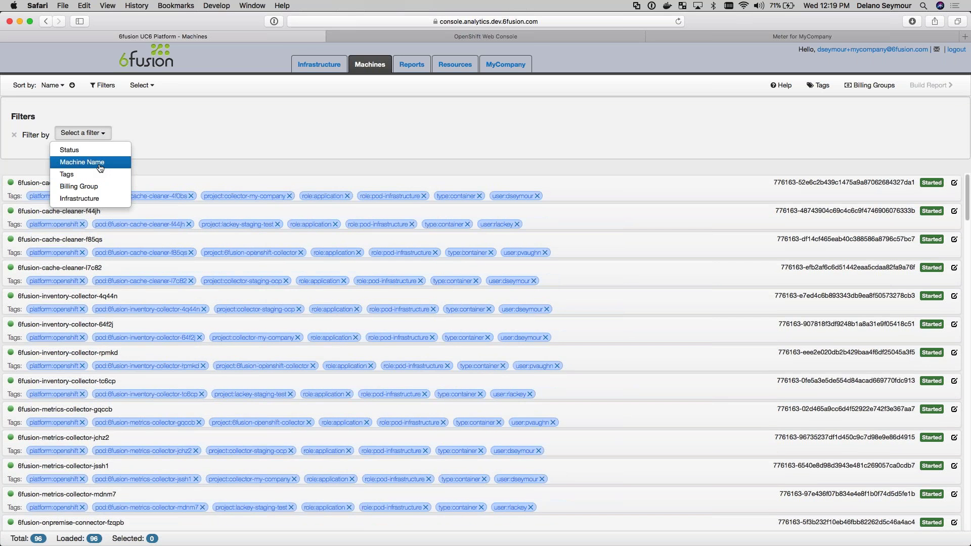
click(100, 162)
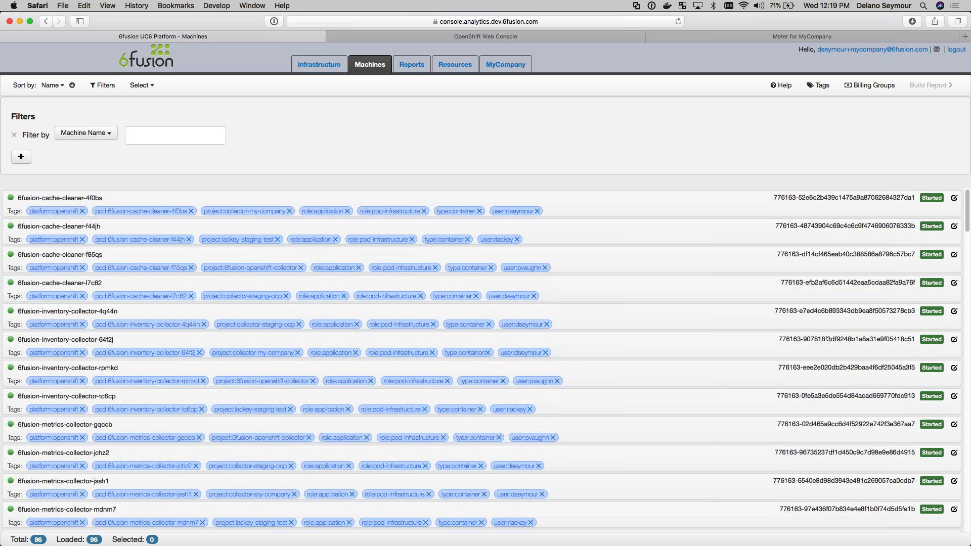
text(mong)
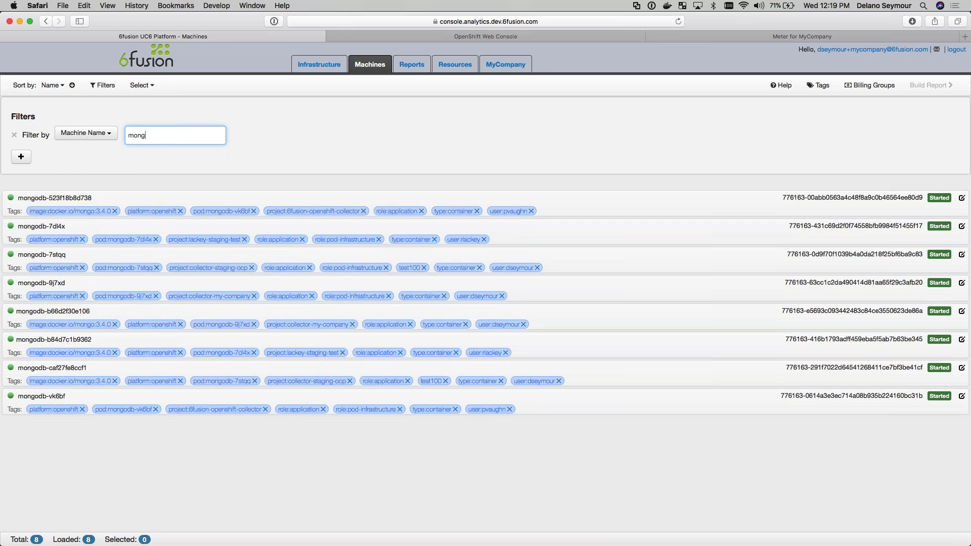
Switch to tag filtering, trying then removing the project:default and pod:6fusion-cache-cleaner-f44jh tags
click(105, 134)
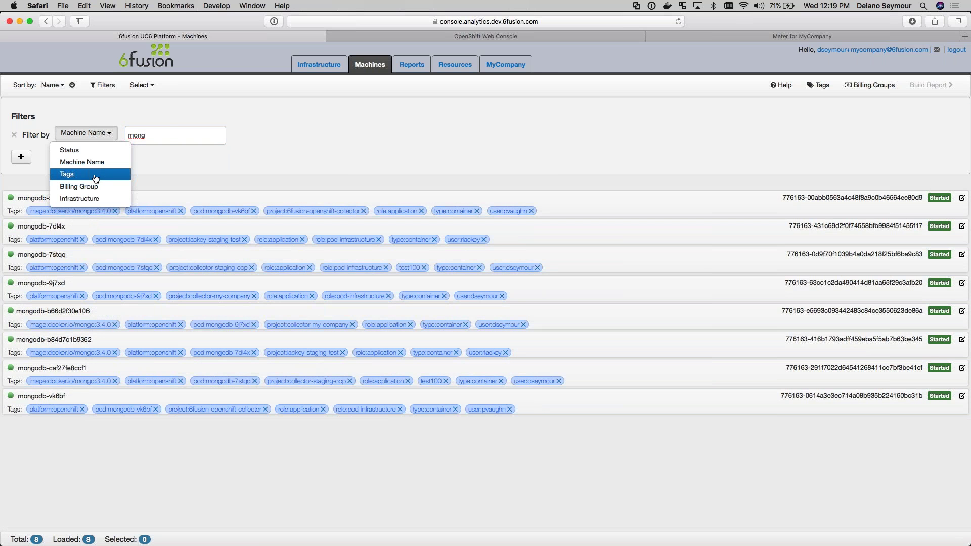
click(96, 178)
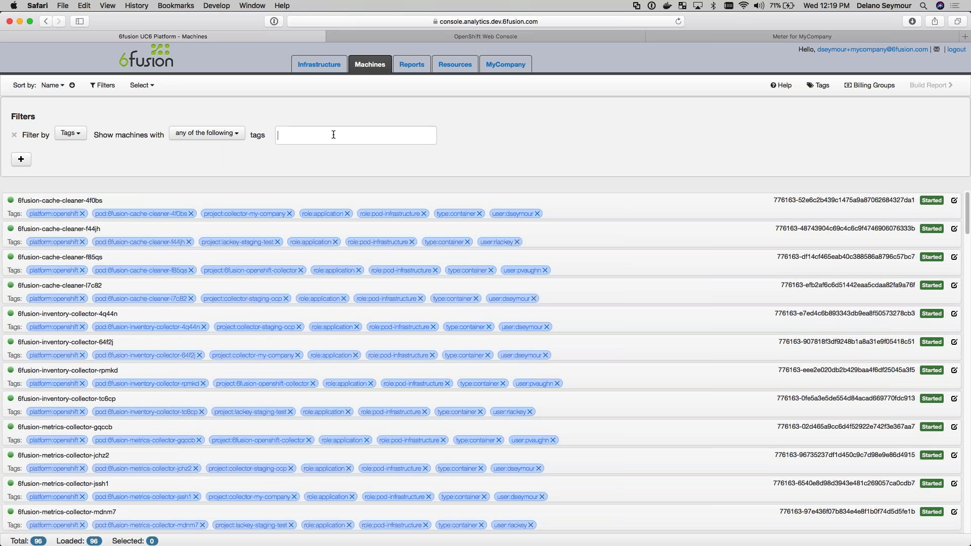
text(projec)
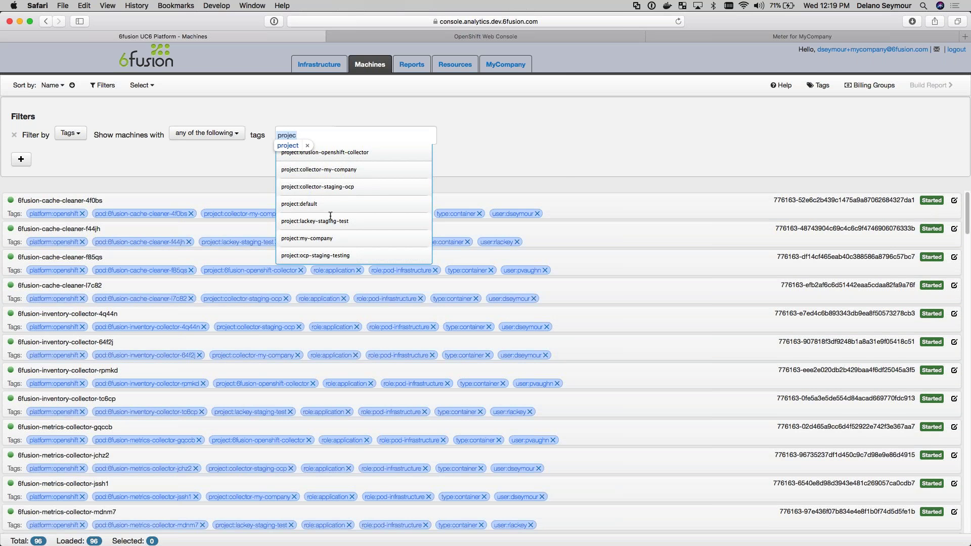
click(305, 205)
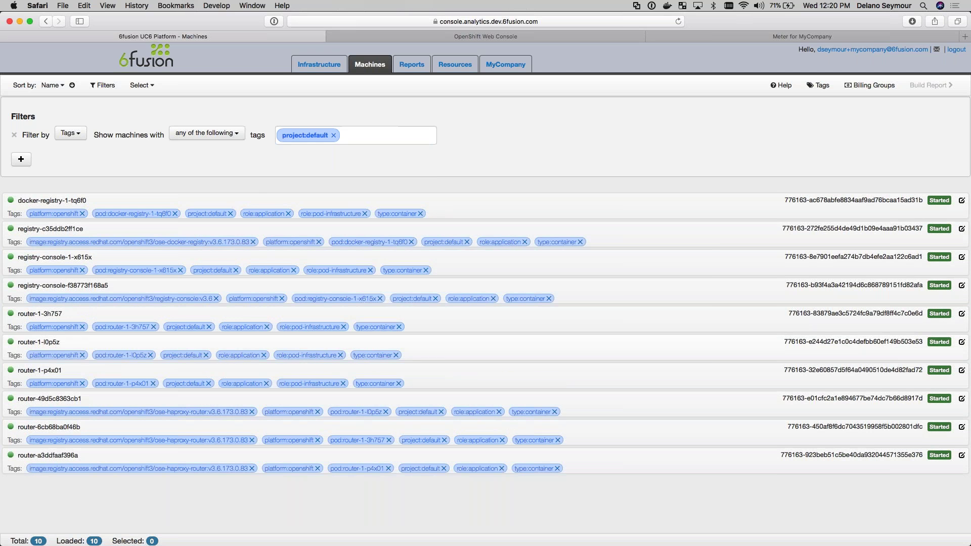
click(333, 137)
text(pod)
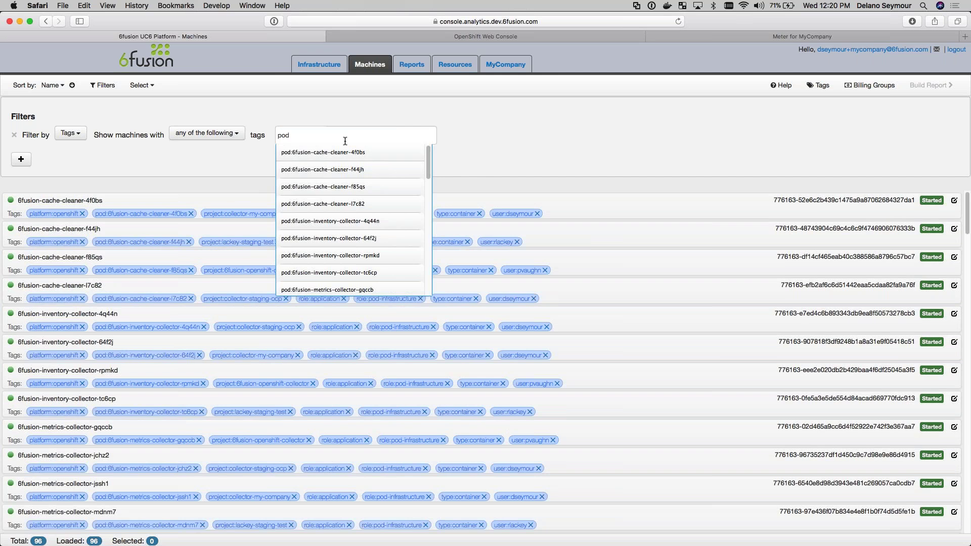
click(335, 167)
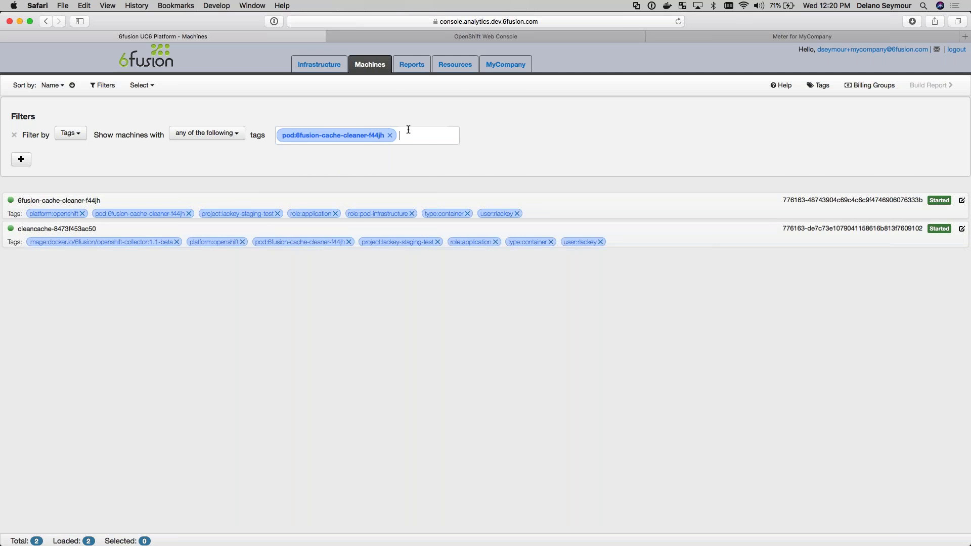
key(BackSpace)
key(BackSpace)
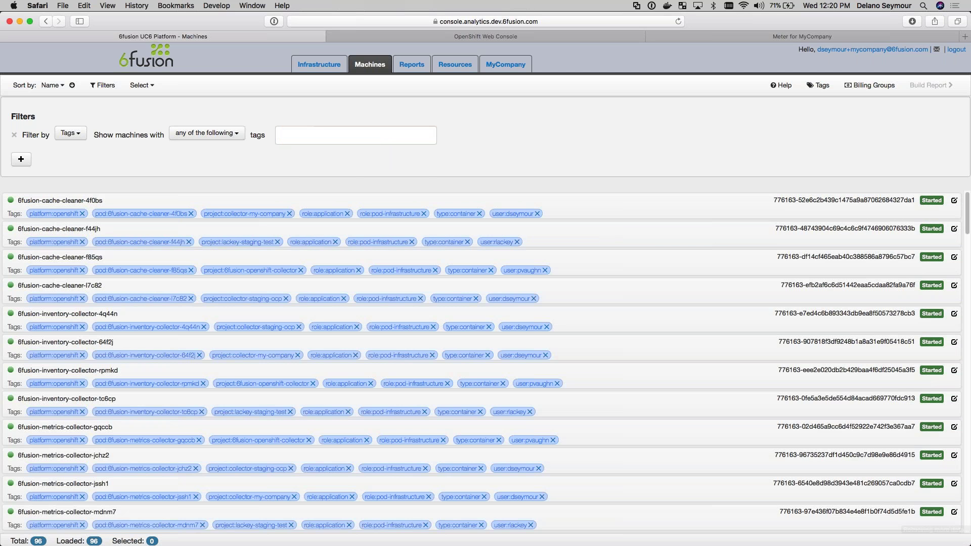
Filter by the image:docker.io/mongo:3.4.0 tag, leaving the 4 mongodb containers
text(image)
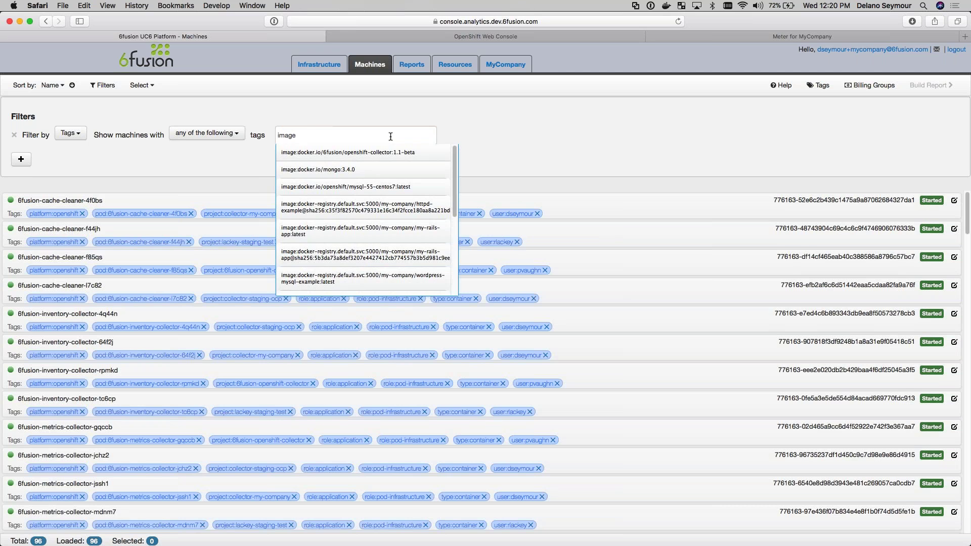
click(384, 172)
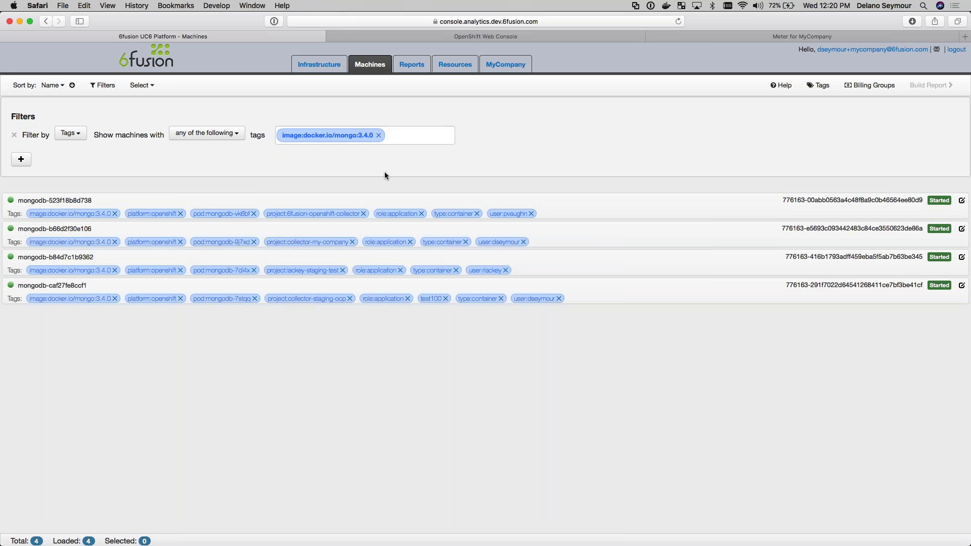
click(53, 85)
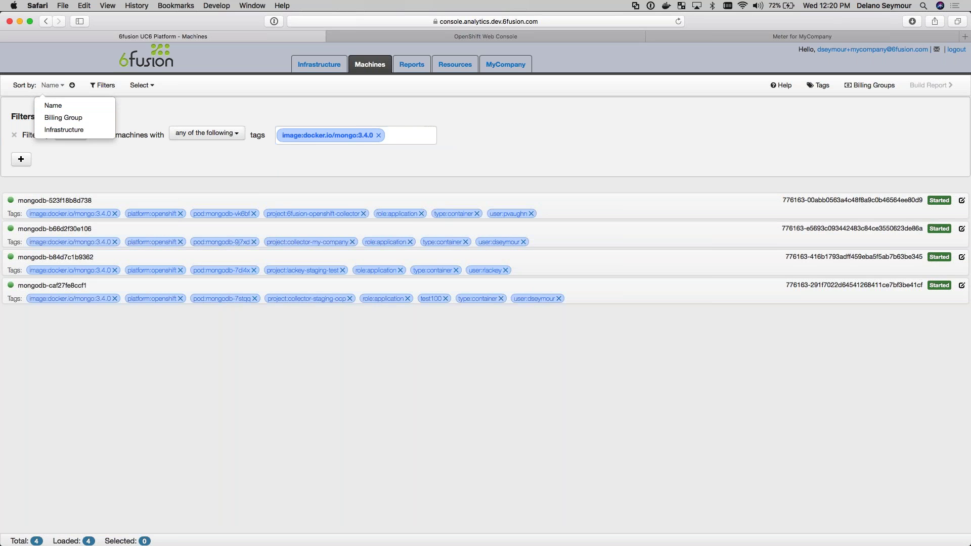
click(62, 87)
click(62, 87)
click(58, 126)
click(62, 85)
click(60, 118)
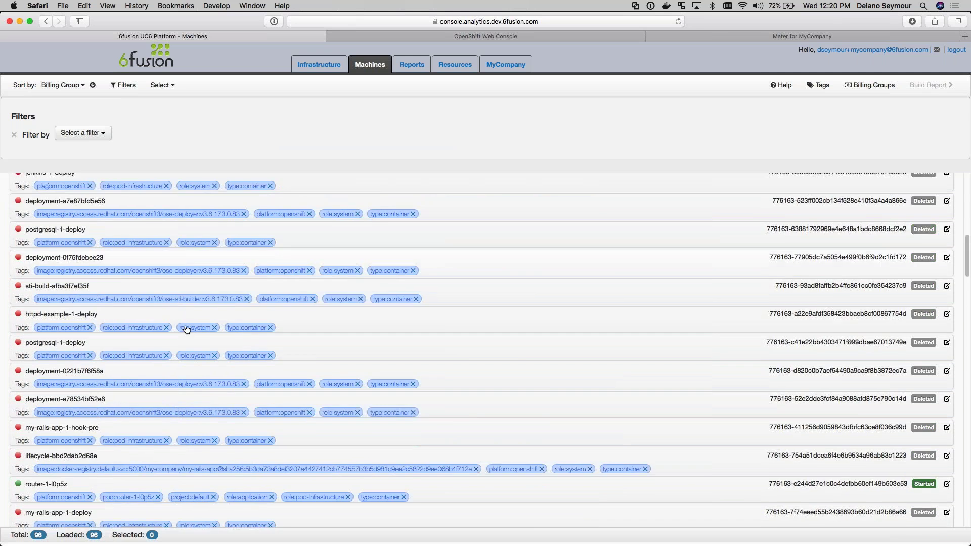
scroll(485, 349, down, 10)
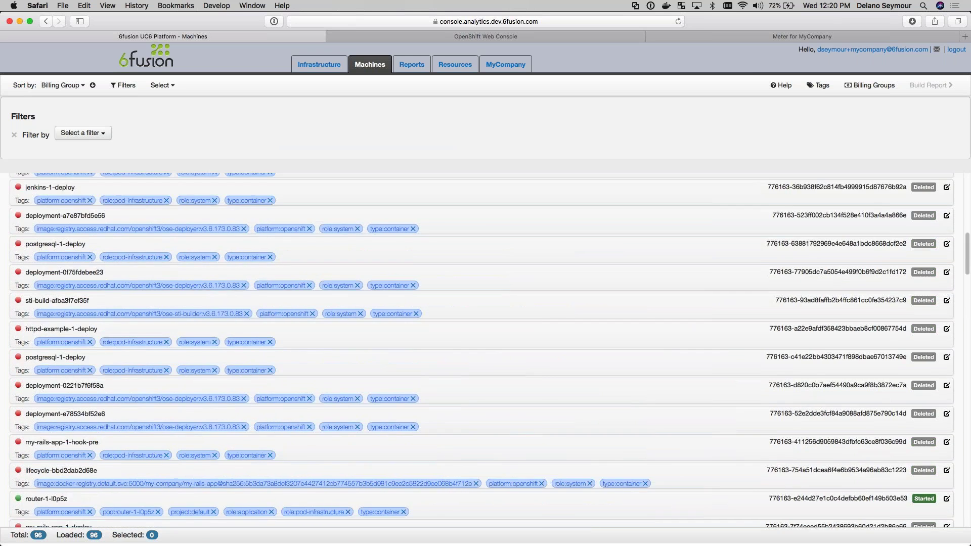
scroll(185, 323, up, 3)
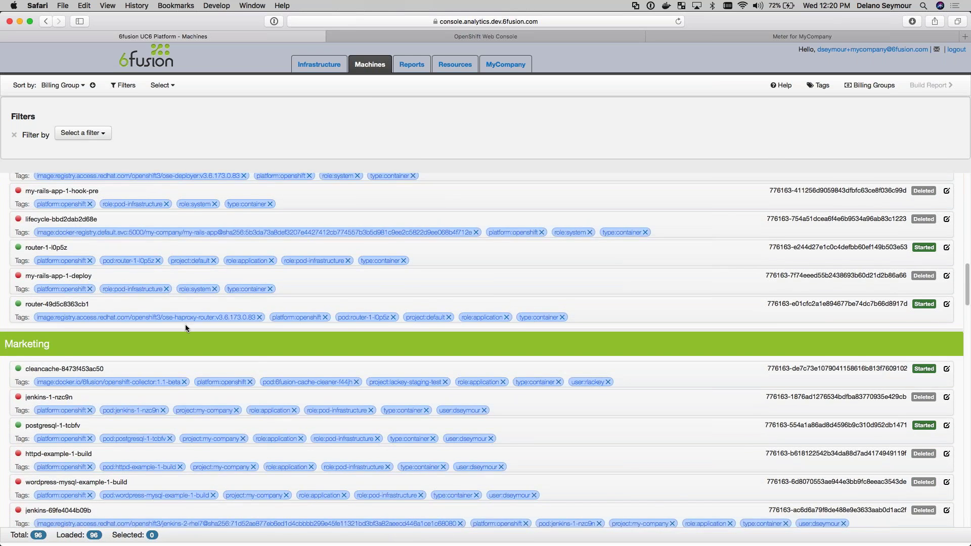
scroll(185, 323, down, 2)
scroll(185, 323, down, 15)
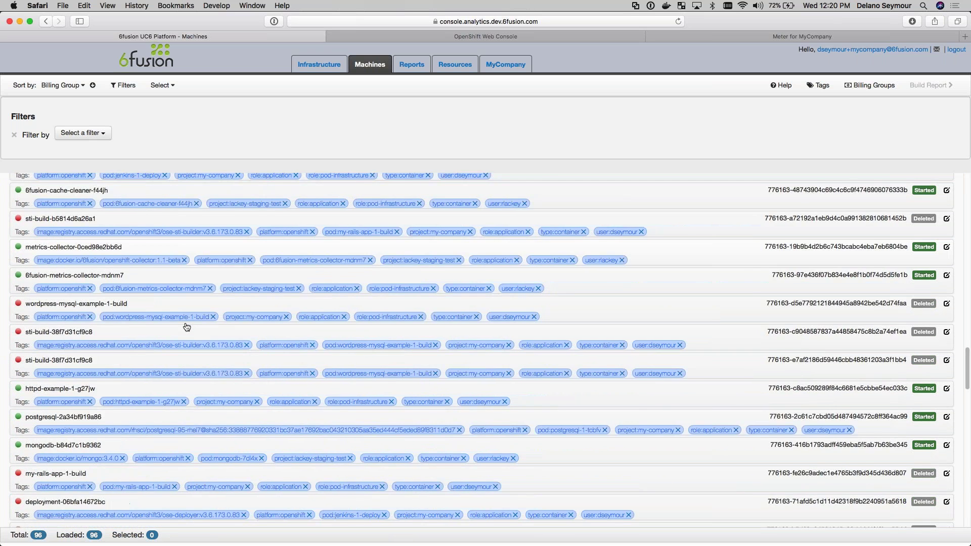
scroll(187, 326, up, 1)
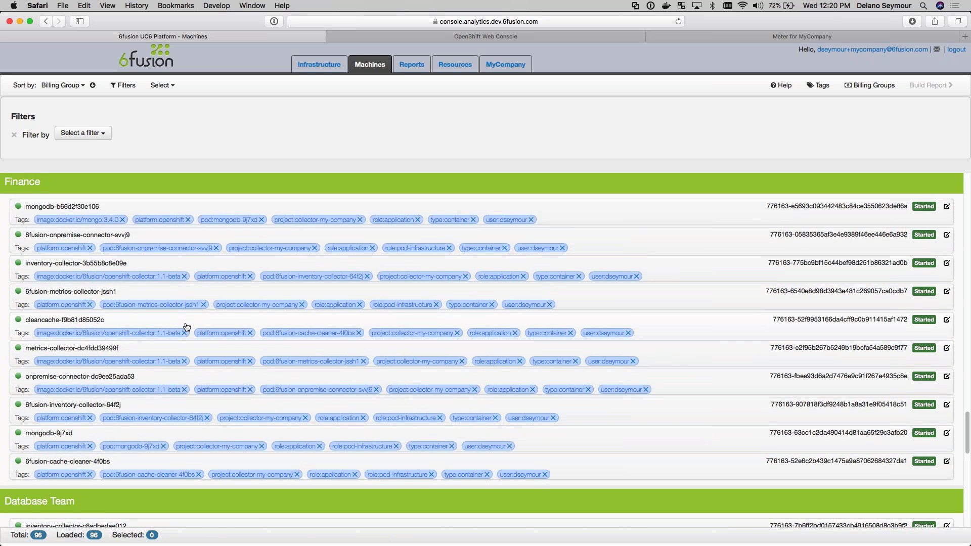
scroll(187, 326, up, 20)
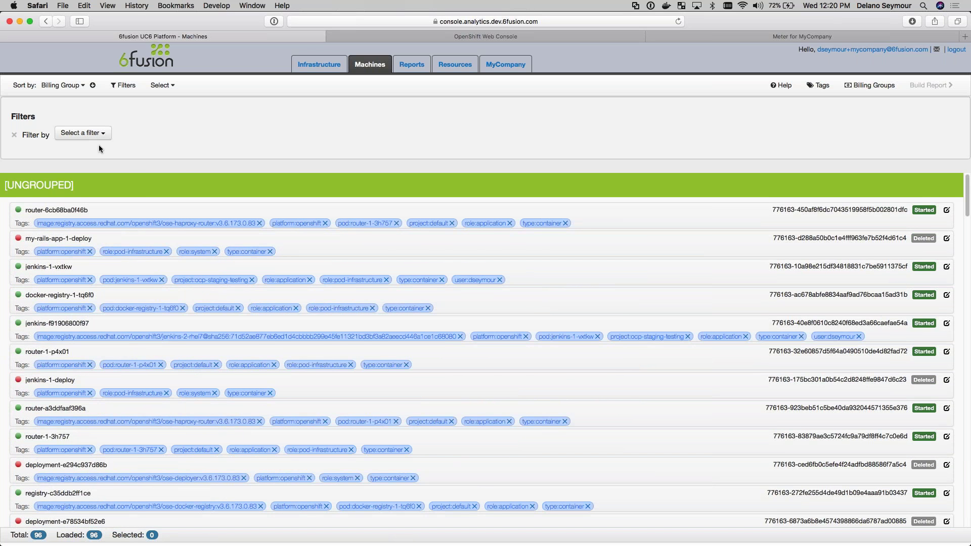
Filter the machines by the project:default tag
click(81, 133)
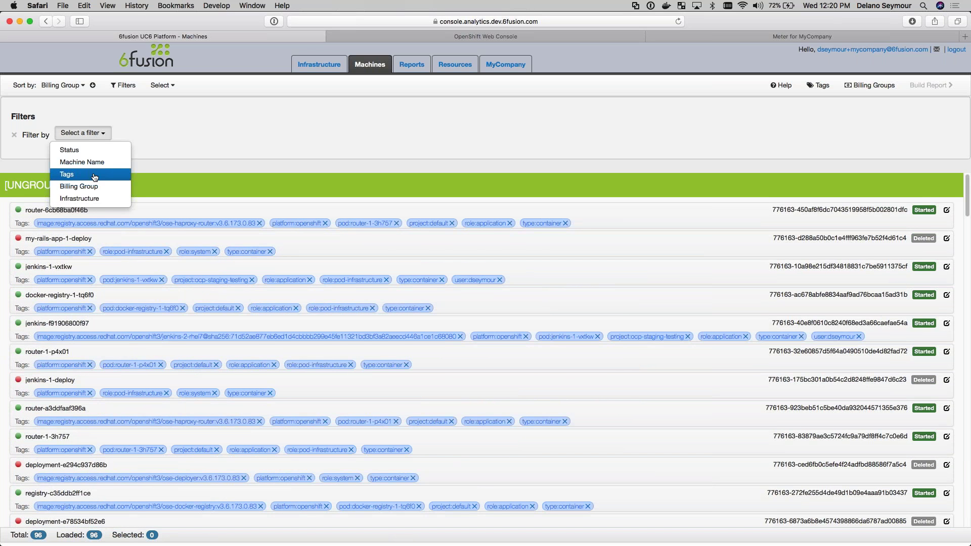
click(67, 174)
click(315, 136)
text(project)
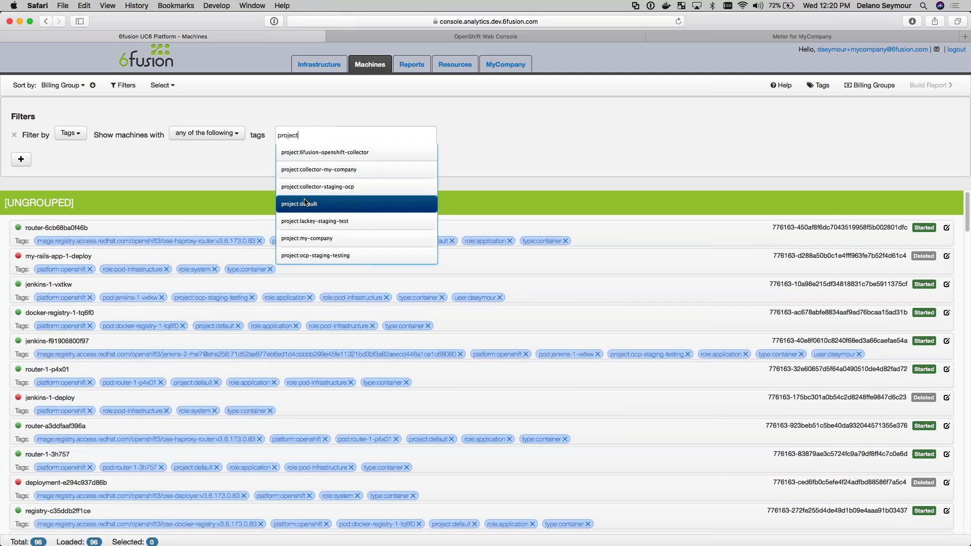
click(304, 200)
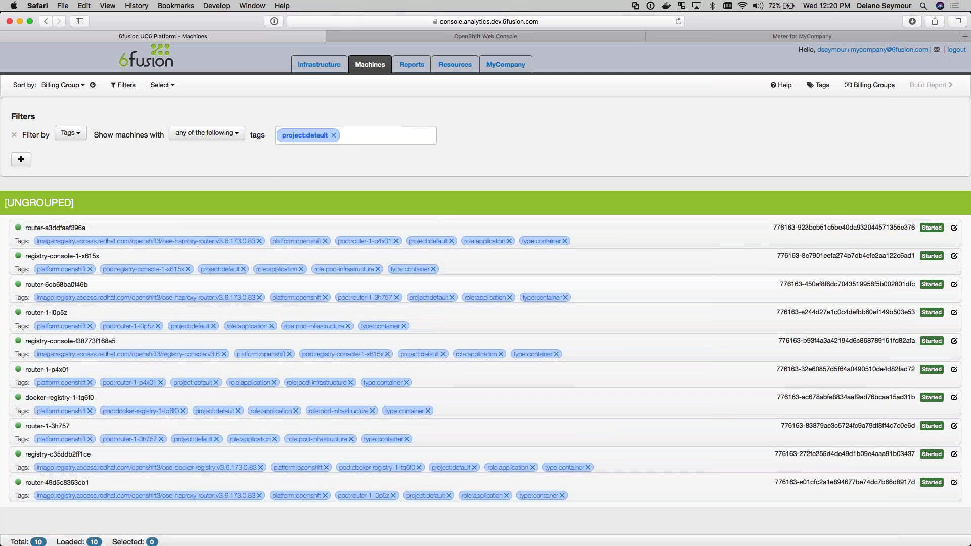
Select all ten filtered machines for billing-group assignment
click(171, 86)
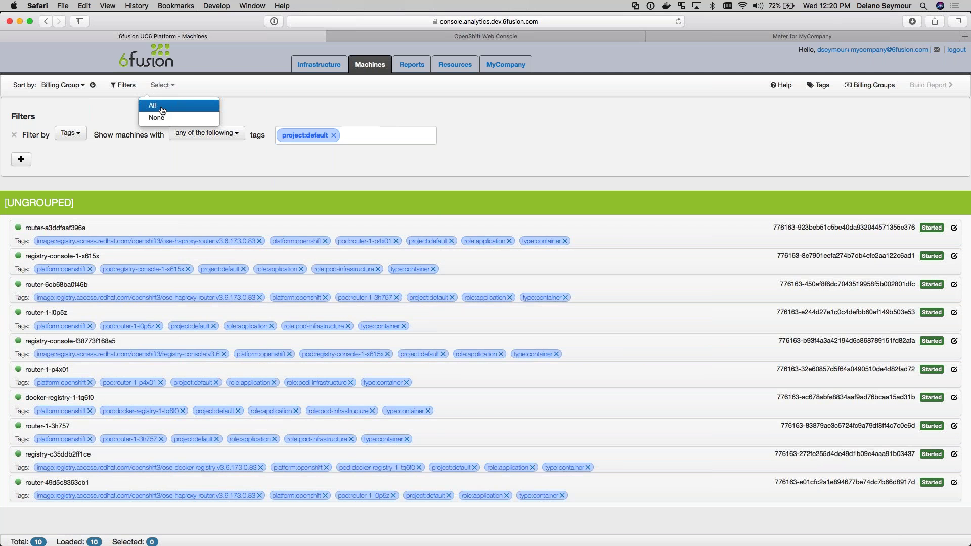
click(161, 106)
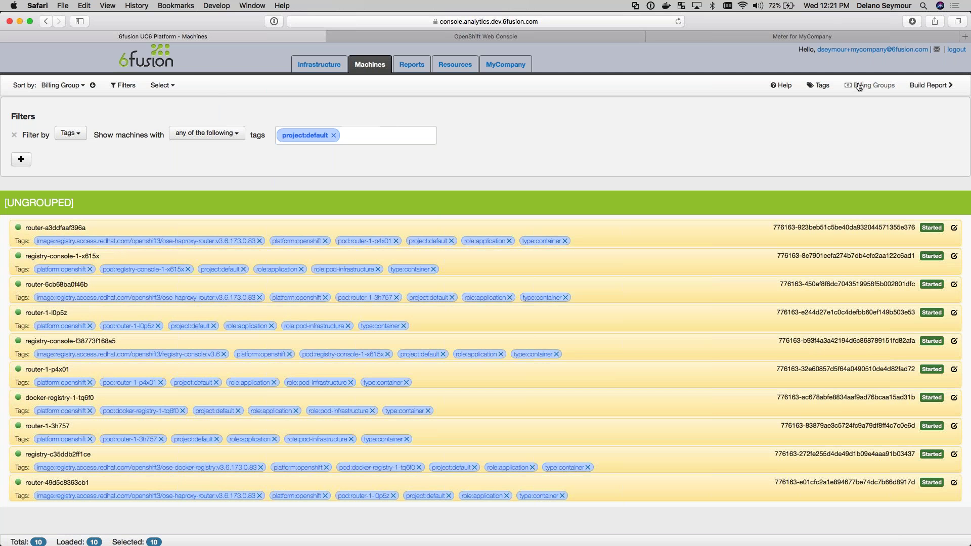
click(869, 85)
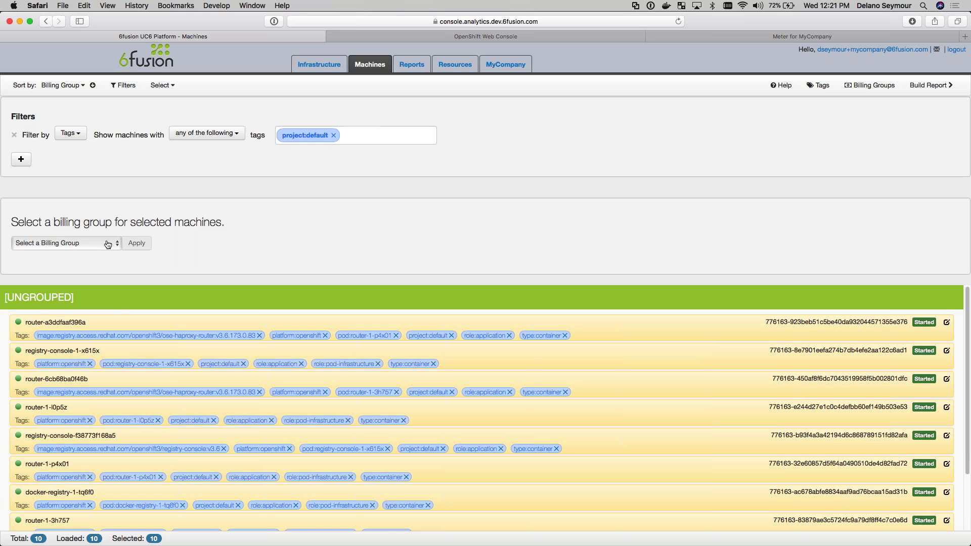
Apply the Development billing group to the ten selected machines and close the panel
click(108, 245)
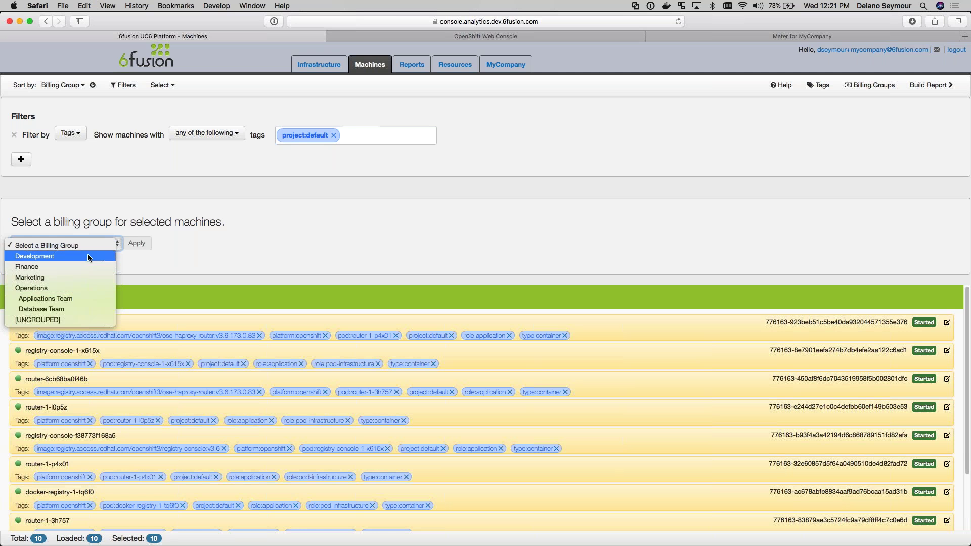
click(88, 257)
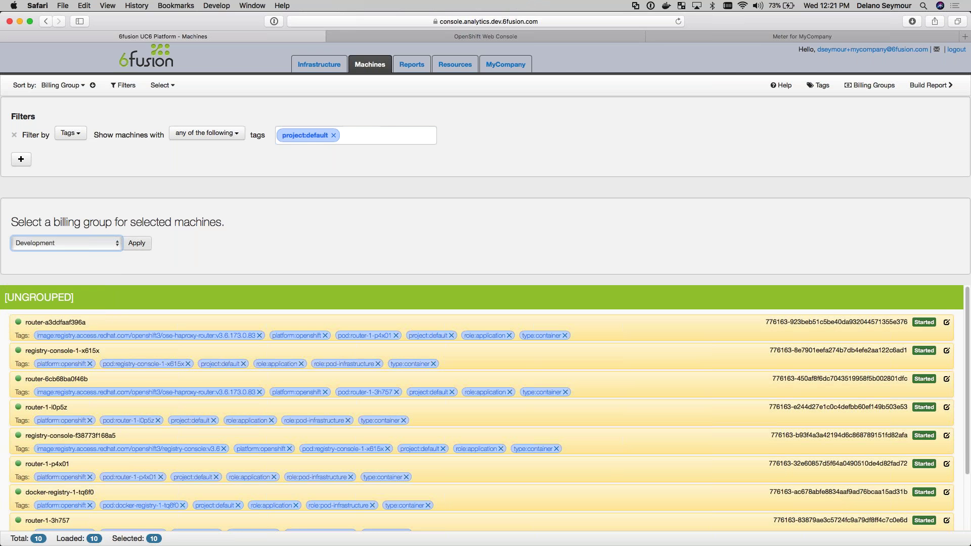
click(140, 245)
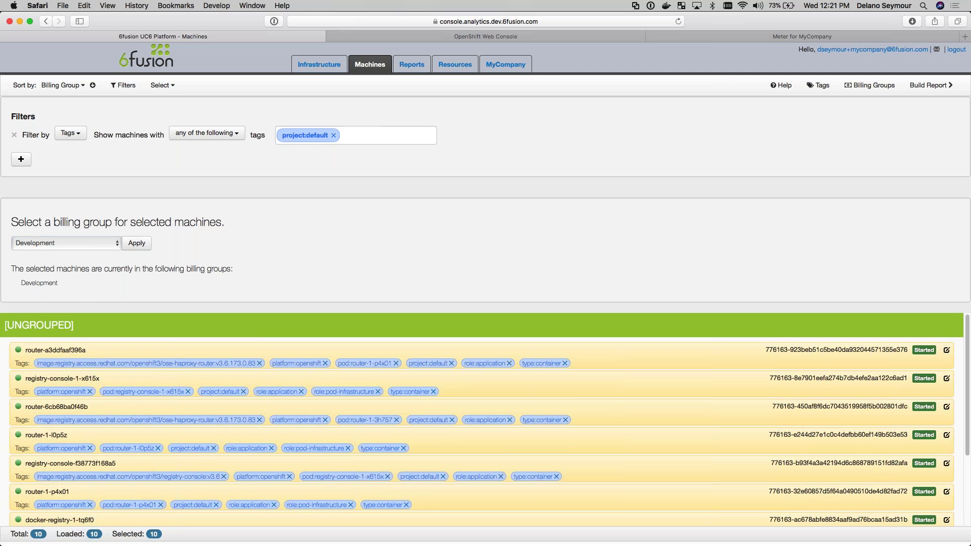
click(875, 86)
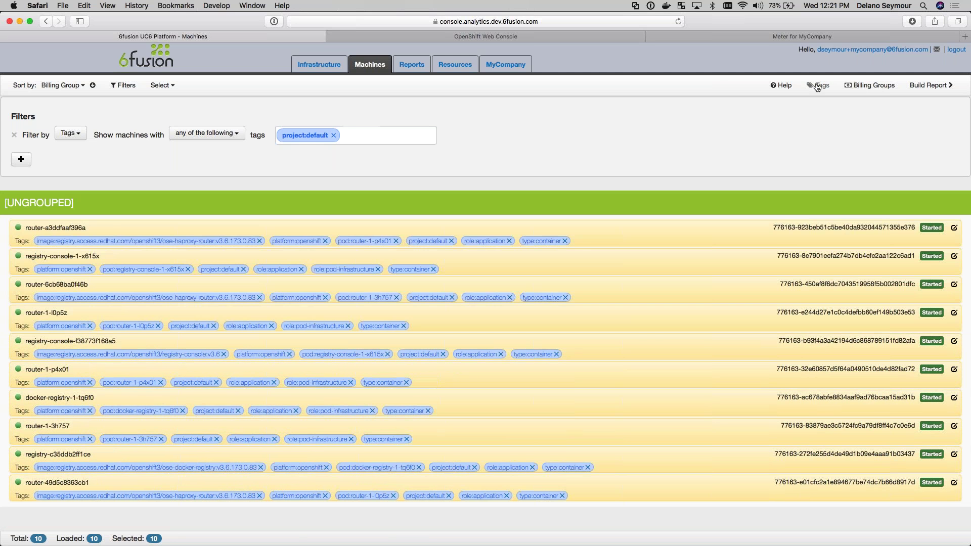
Add the new tag 'Test Cluster' to the ten selected project:default machines
click(817, 86)
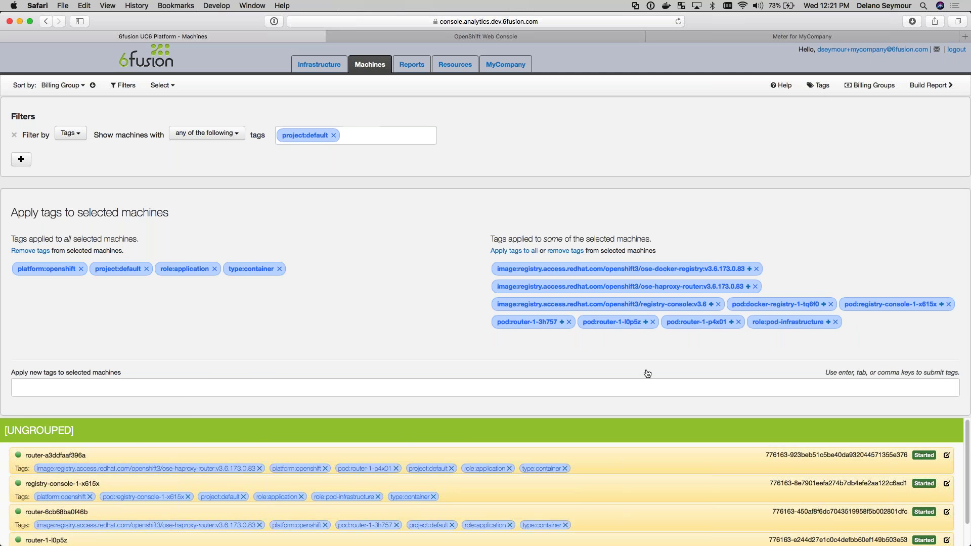
click(261, 385)
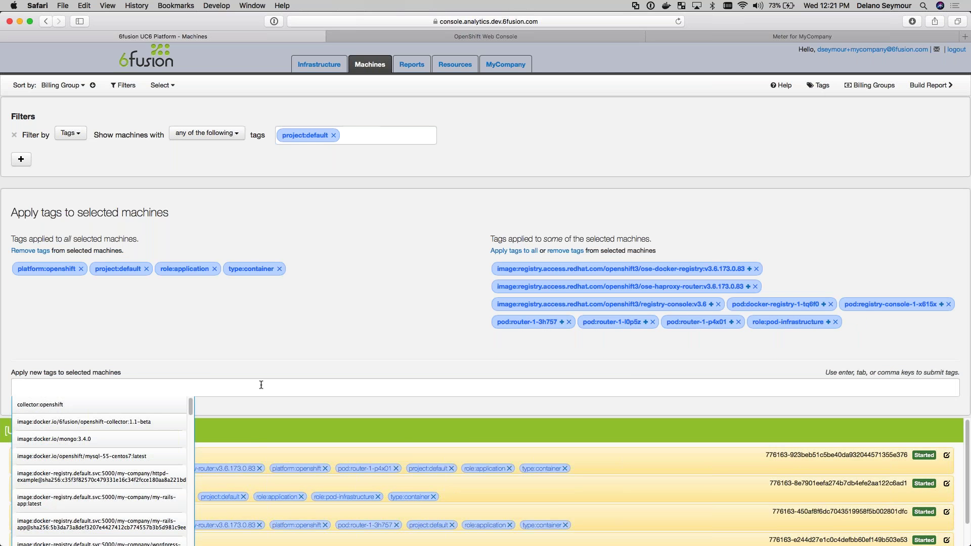
text(Test Cluster)
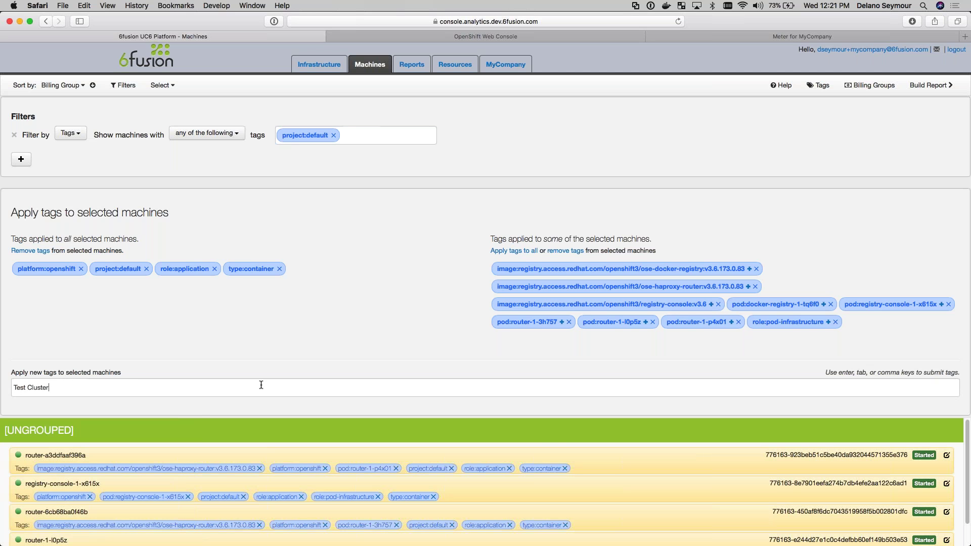
key(Return)
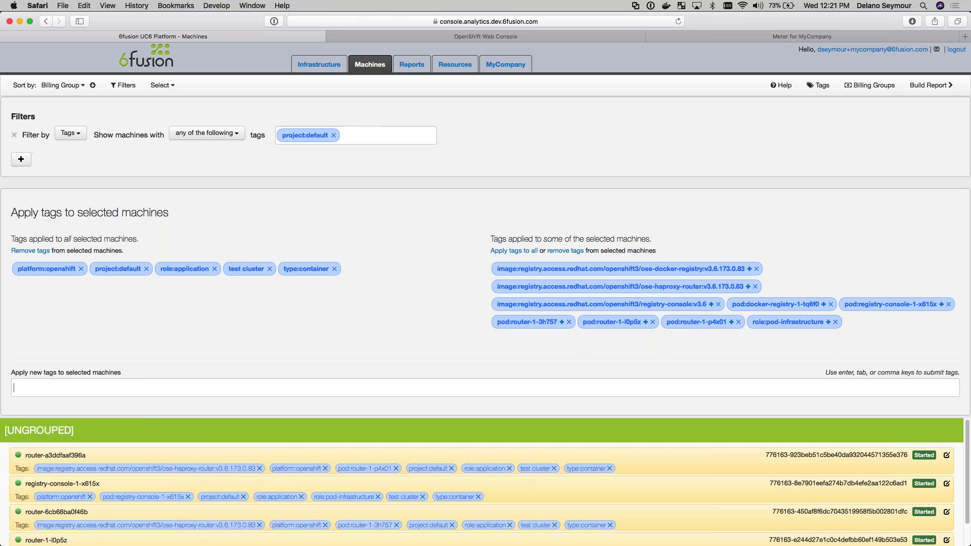
click(415, 68)
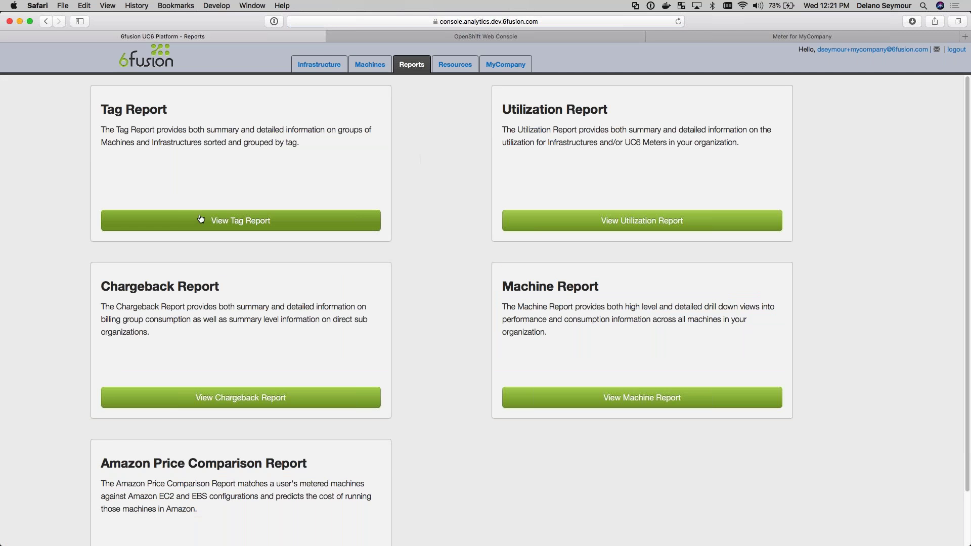
Open the tag report, filter tag names by 'project', and build the project:default report
click(241, 220)
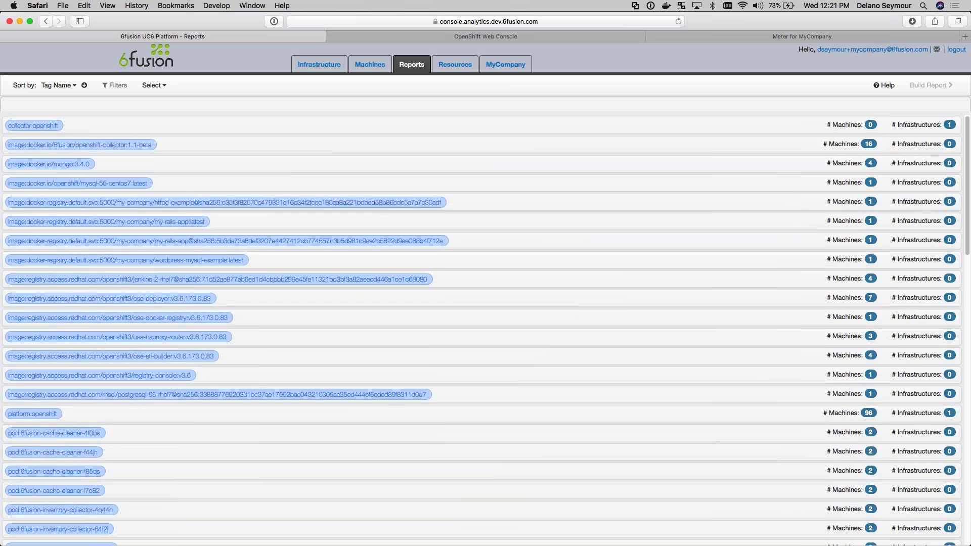
click(115, 86)
click(114, 151)
click(159, 137)
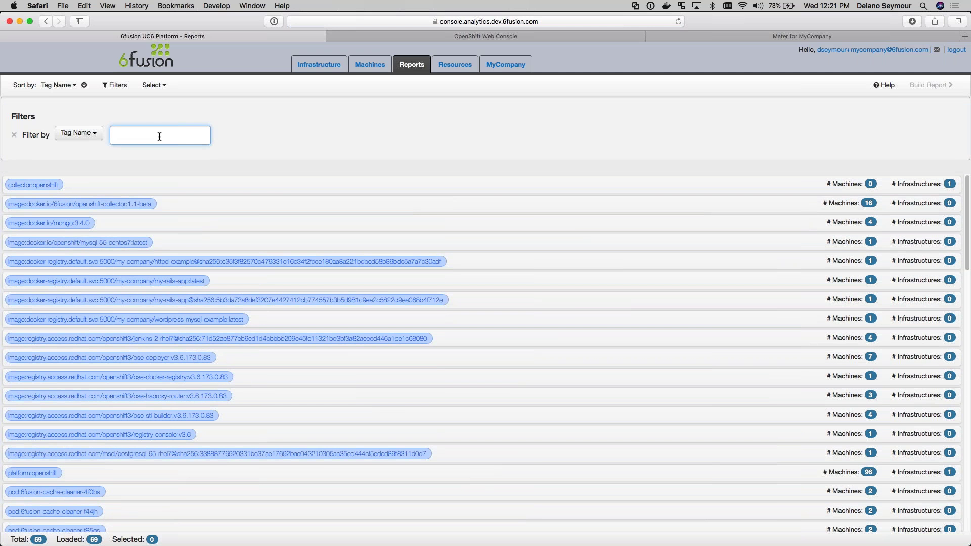
text(Test)
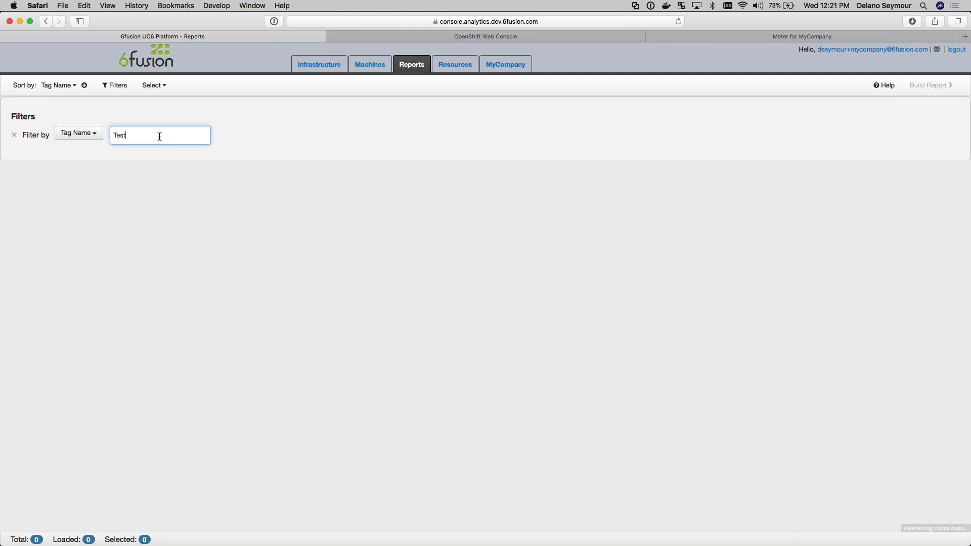
text( Cluster)
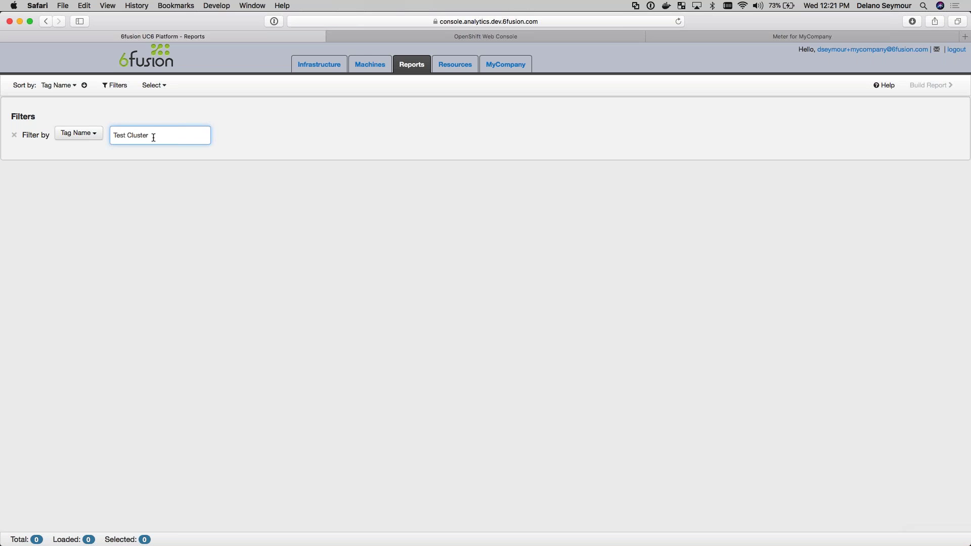
drag(155, 135, 104, 135)
text(project)
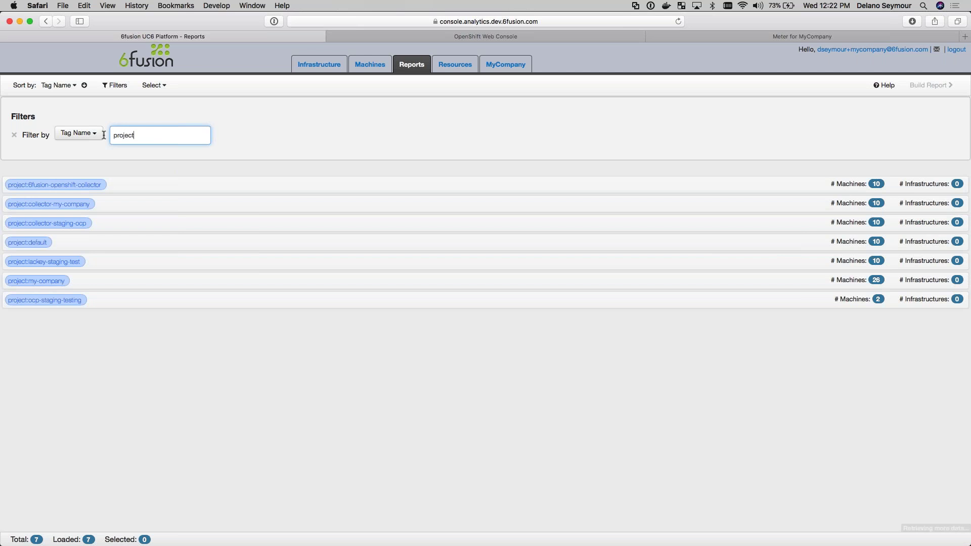
click(79, 247)
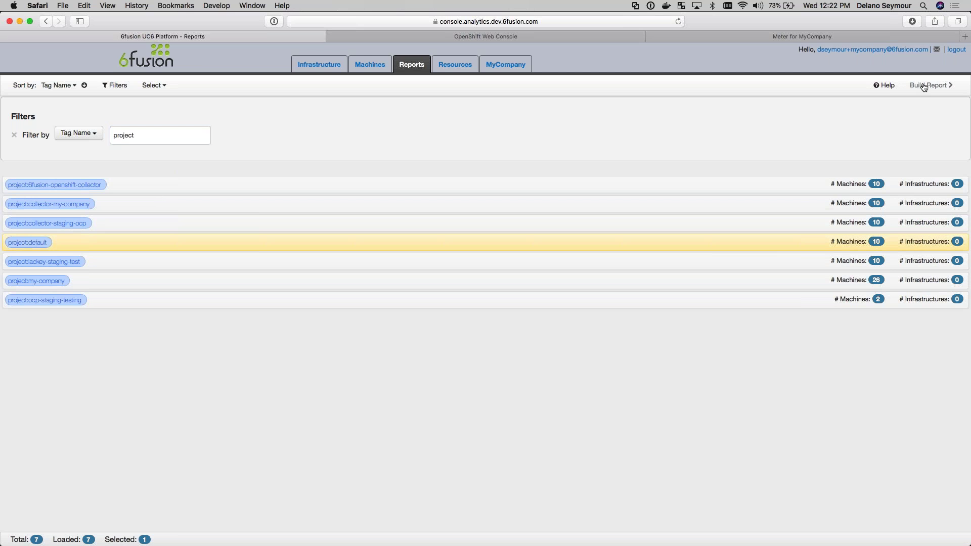
click(925, 85)
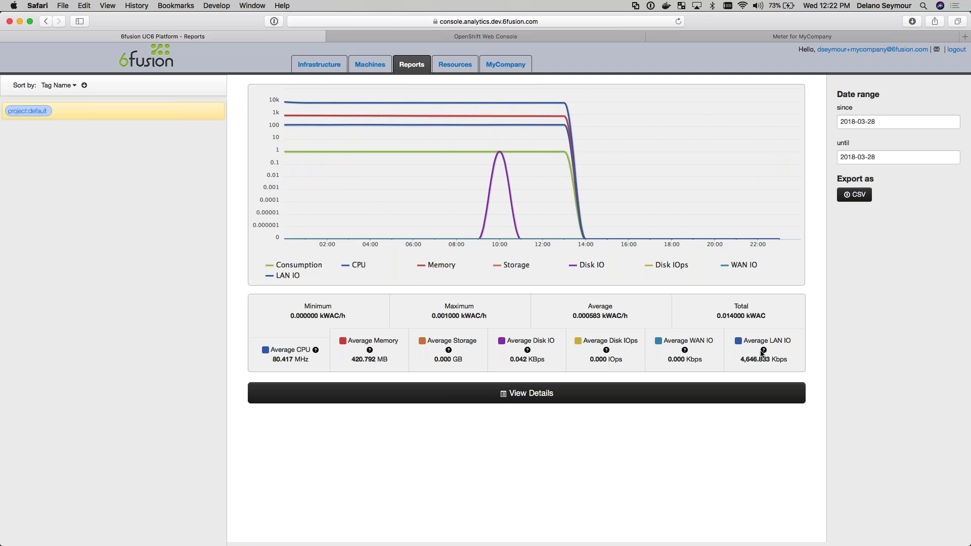
Drill through project:default to router-a3ddfaaf396a's earliest hourly readings, then return to Reports
click(511, 396)
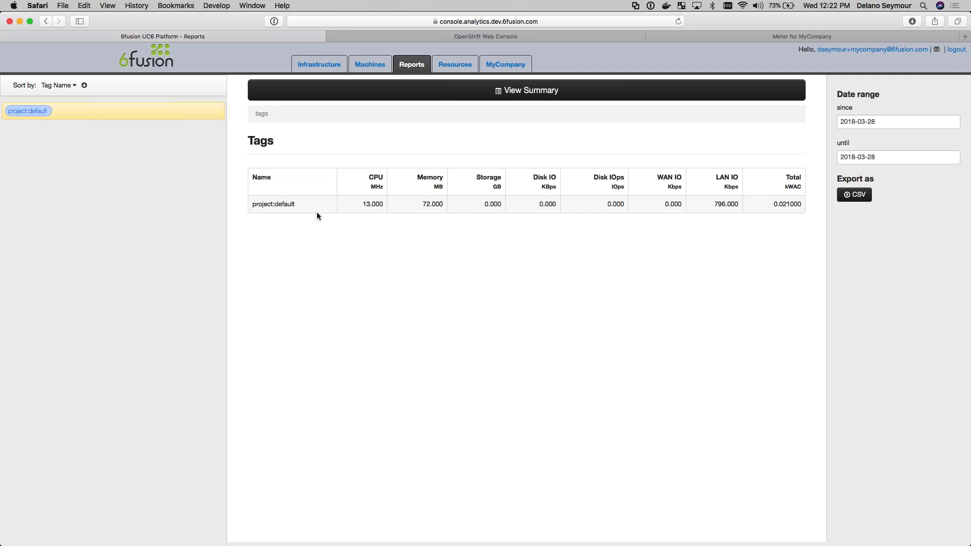
click(295, 208)
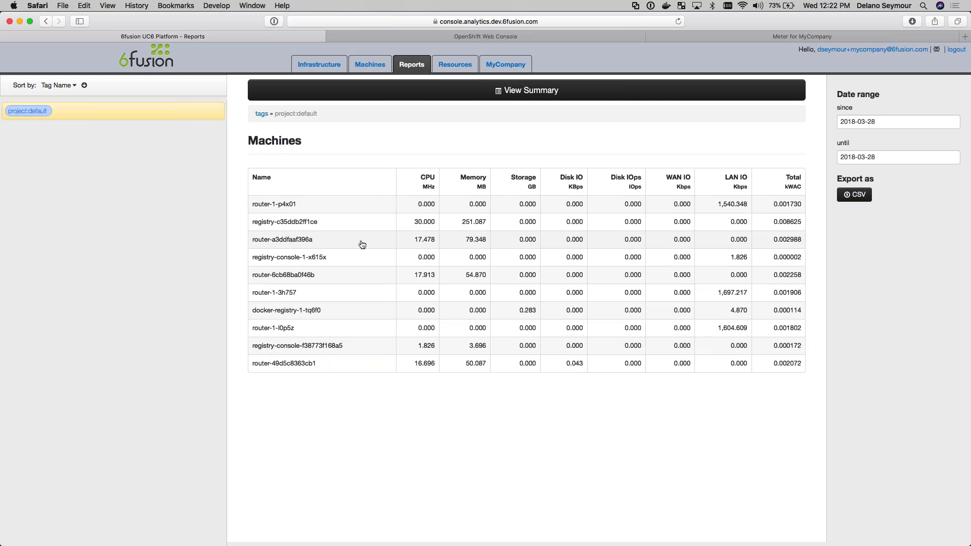
click(310, 242)
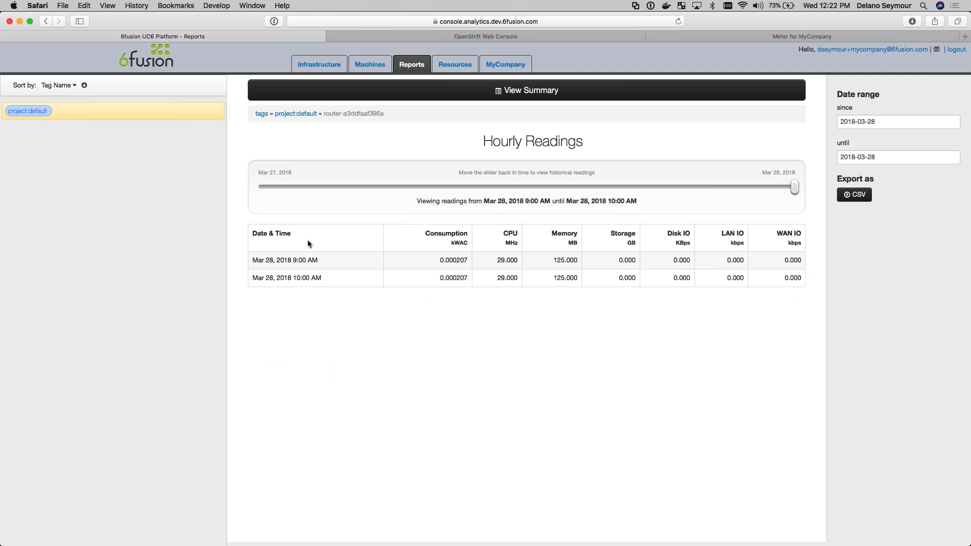
click(541, 187)
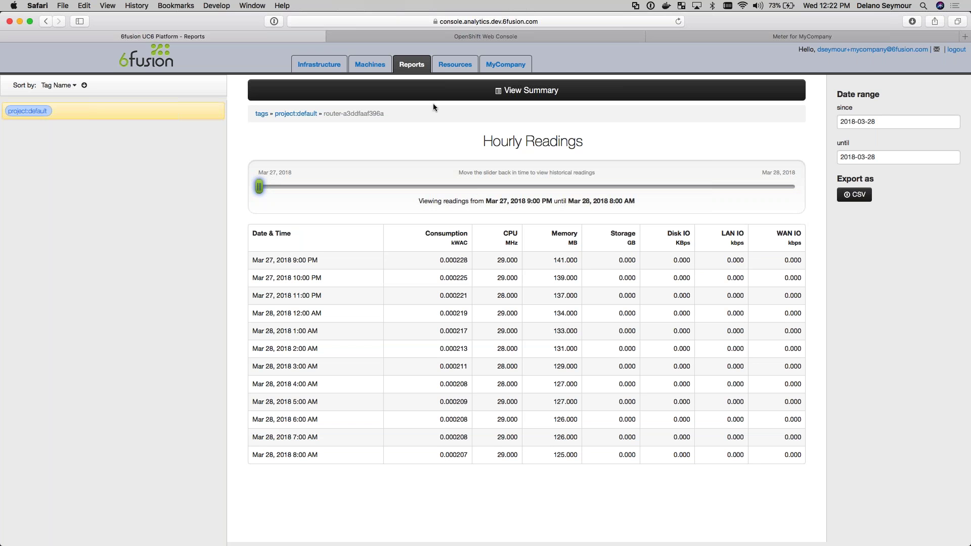
click(412, 64)
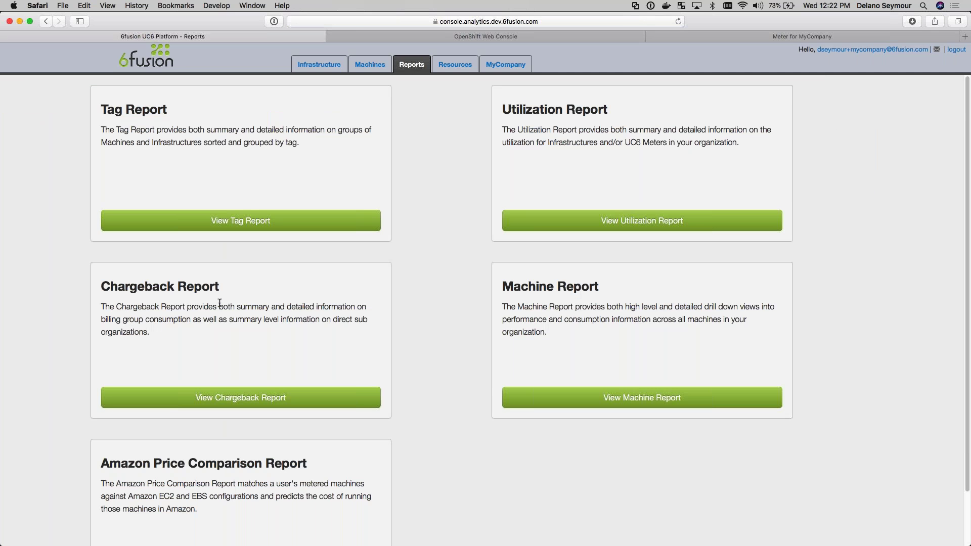
Open the MyCompany chargeback report, read its bar values, and reach the billing groups table
click(219, 401)
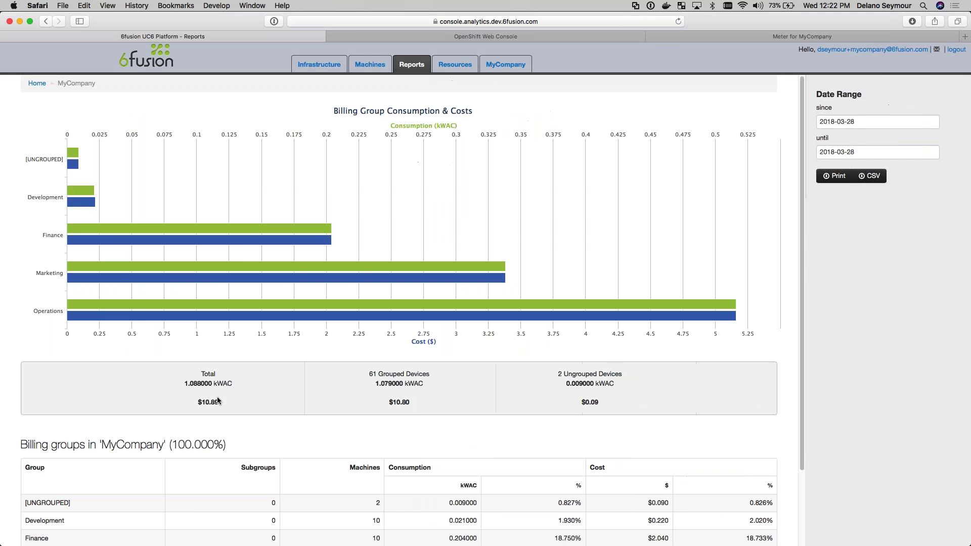
mouse_move(89, 198)
mouse_move(106, 232)
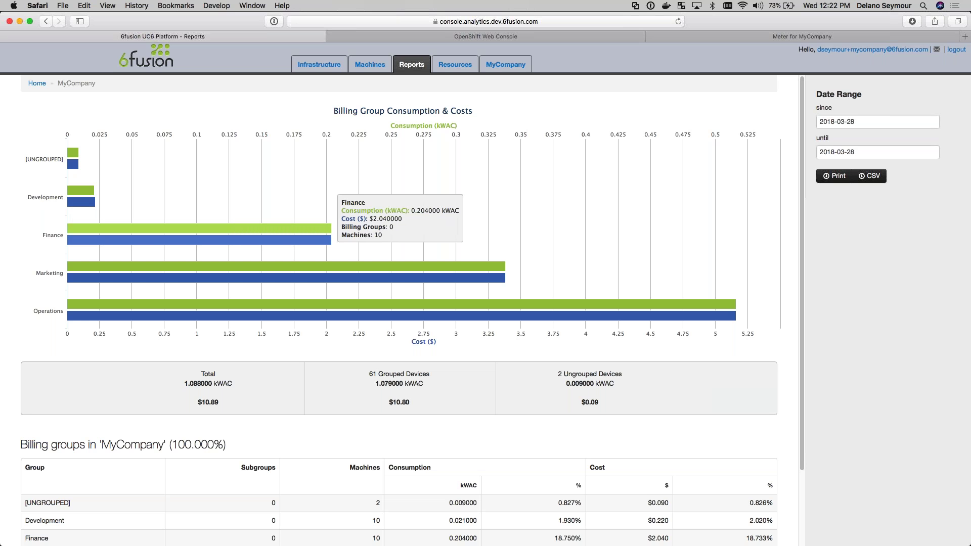
mouse_move(57, 289)
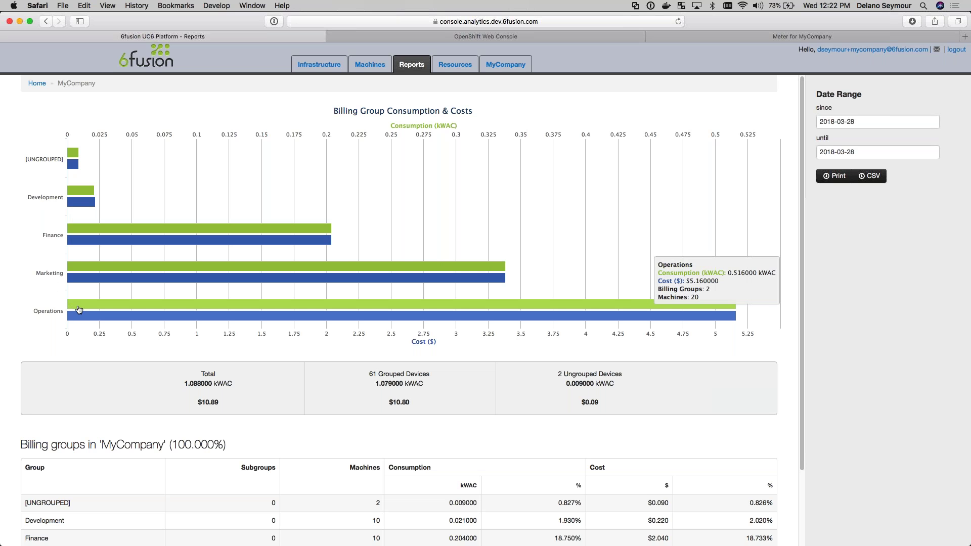
scroll(263, 360, down, 3)
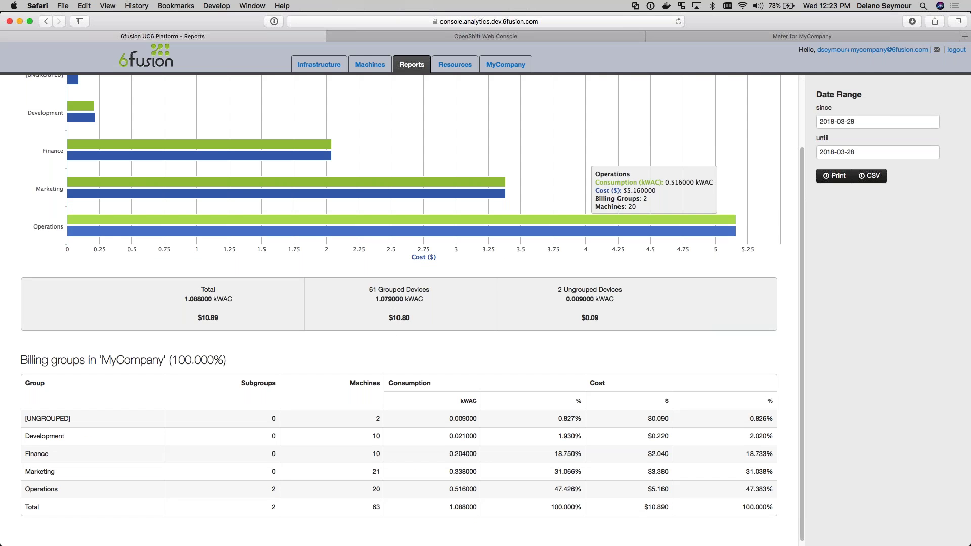
scroll(733, 212, down, 1)
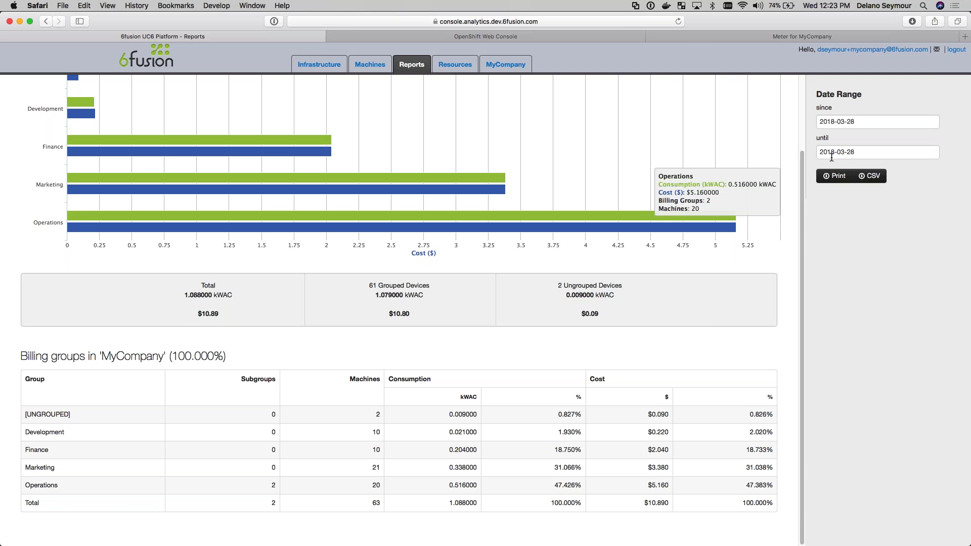
Drill from Operations into the Database Team's machines, then show the Resources welcome guide
click(42, 486)
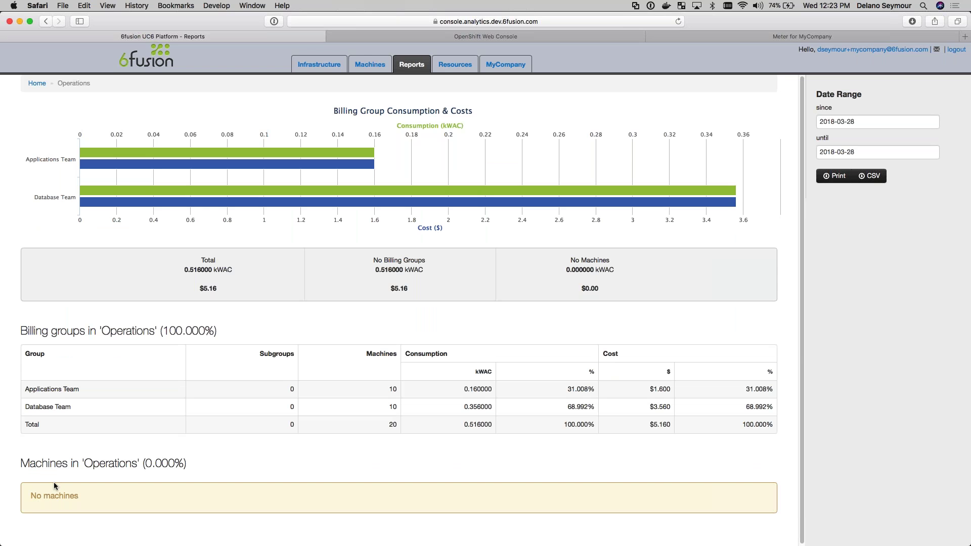
mouse_move(147, 196)
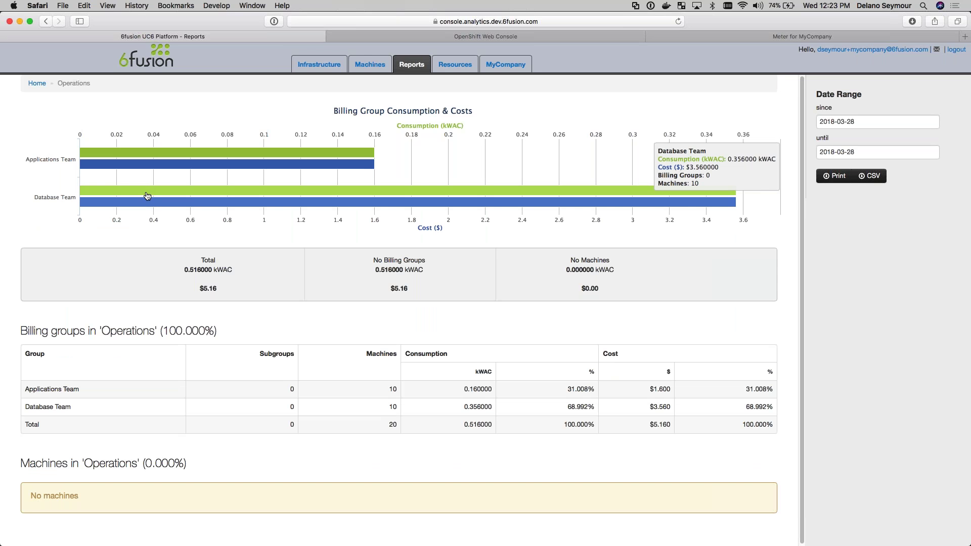
click(146, 195)
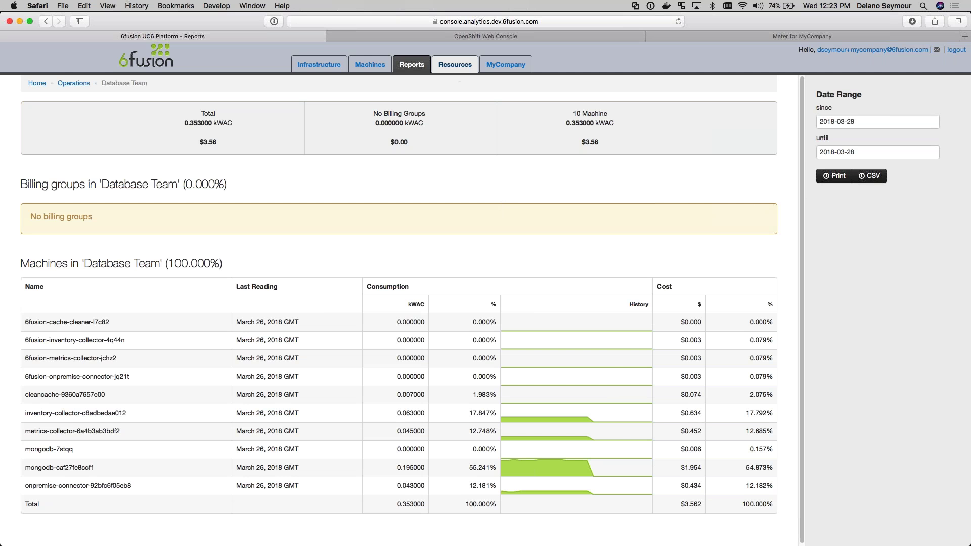
click(460, 71)
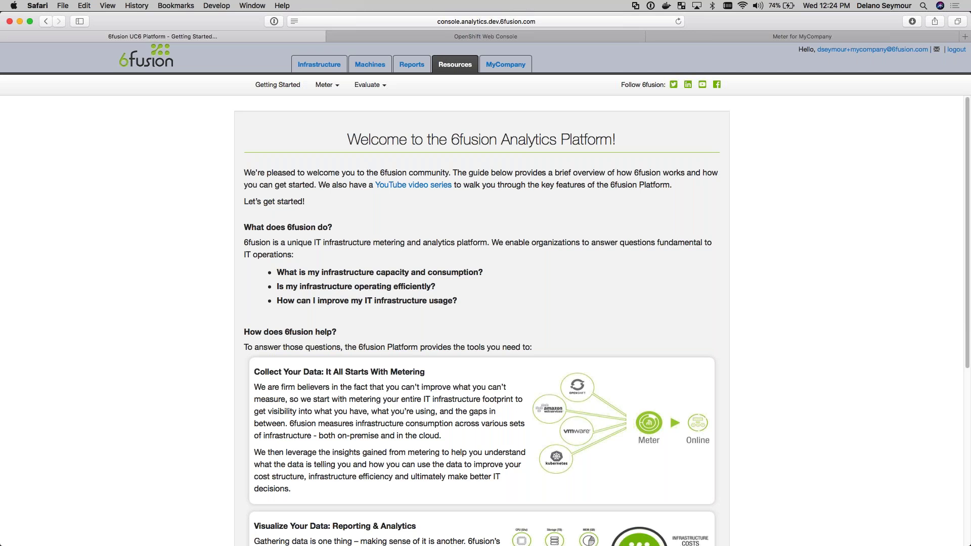
Activate the new account from the 6fusion invitation email in Mail
key(super+Tab)
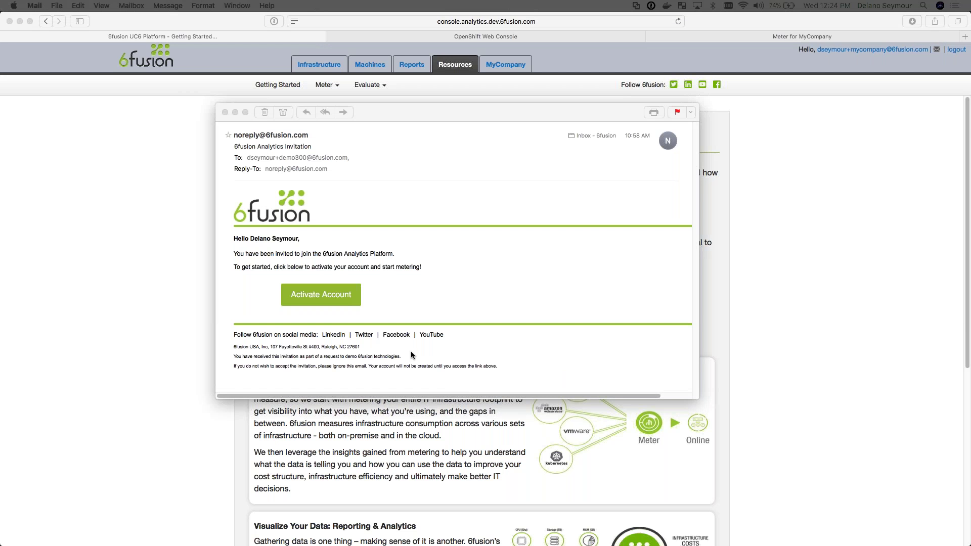
click(318, 294)
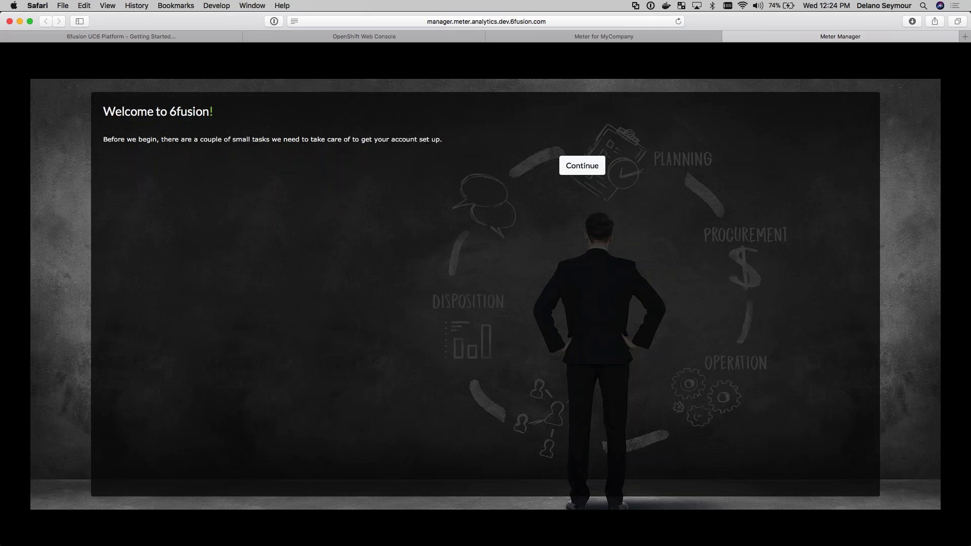
Accept the EULA licence agreement and continue to password setup
click(582, 165)
click(130, 386)
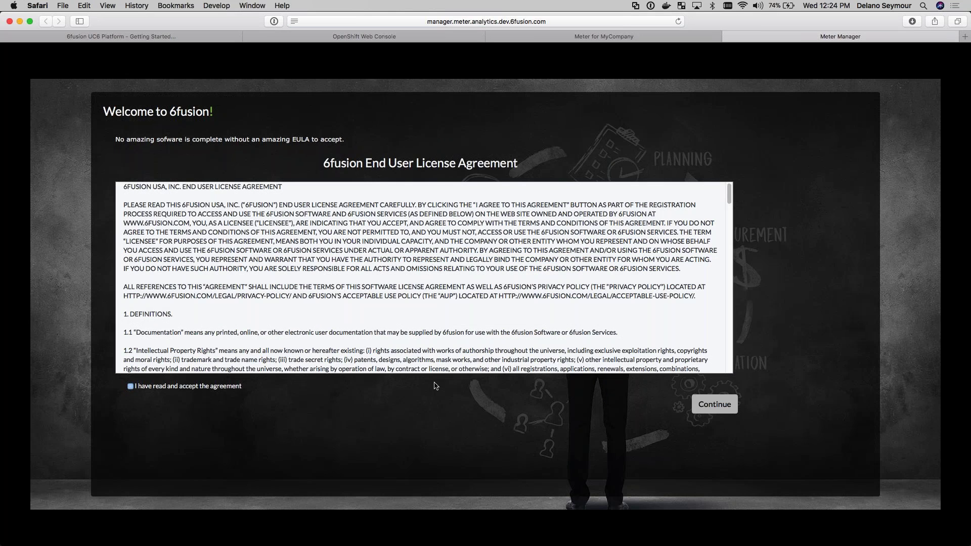
click(723, 411)
Enter and confirm the new account password, save it, and decline the password manager prompt
click(197, 208)
text(pass)
key(BackSpace)
key(BackSpace)
key(BackSpace)
key(BackSpace)
text(password12345)
key(Tab)
text(password12345)
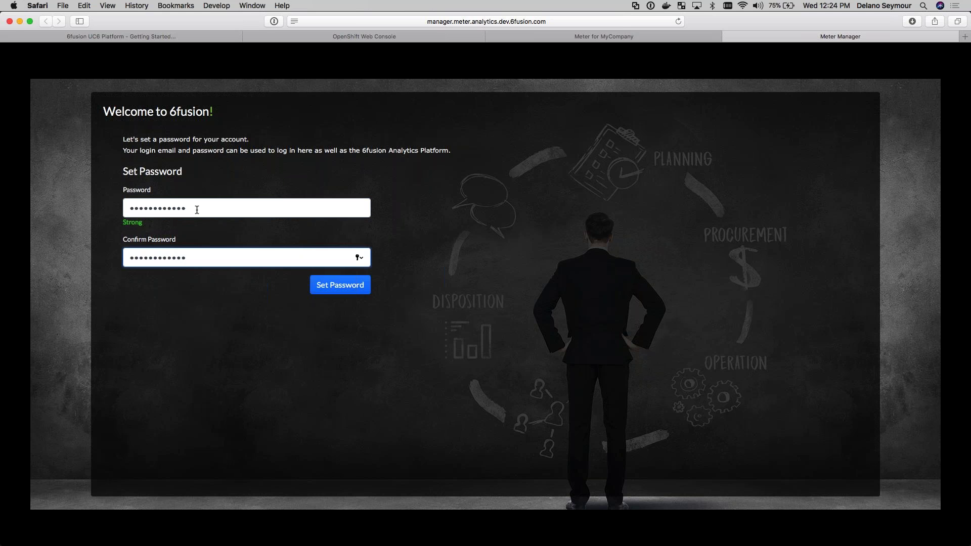
click(343, 286)
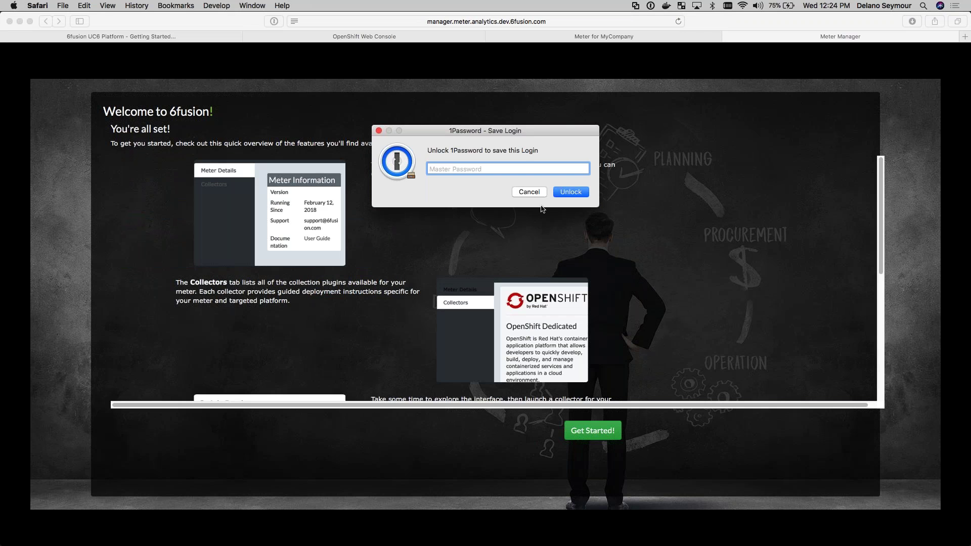
click(535, 192)
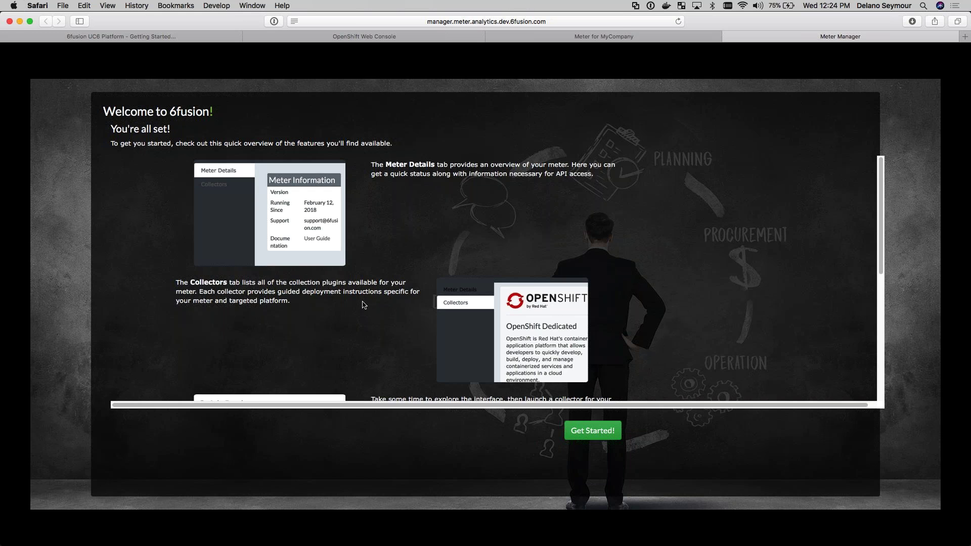
Finish setup with Get Started! to reach the Meter for Demo300 details page
scroll(362, 304, down, 4)
scroll(362, 304, down, 5)
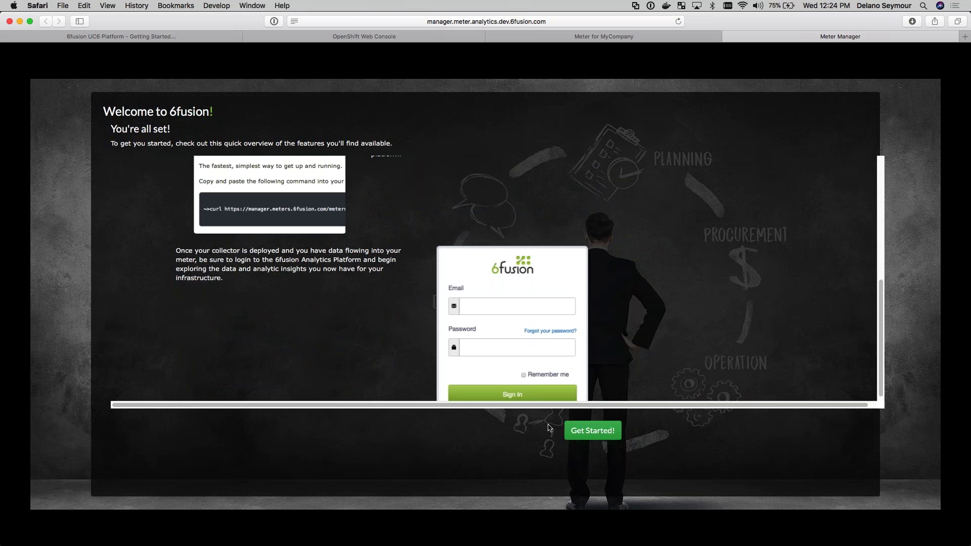
click(586, 430)
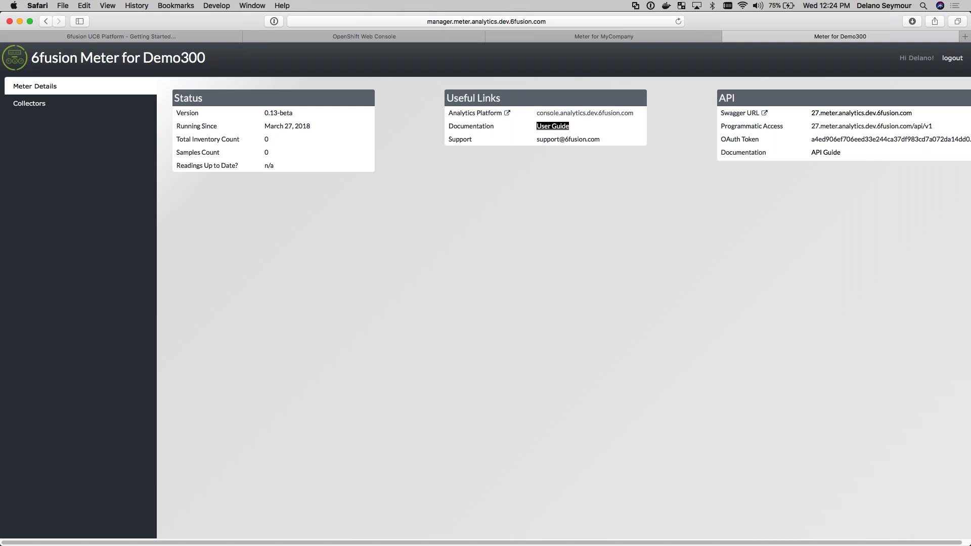
Open the 6fusion Meter User Guide, then return to the Meter for MyCompany dashboard
click(555, 131)
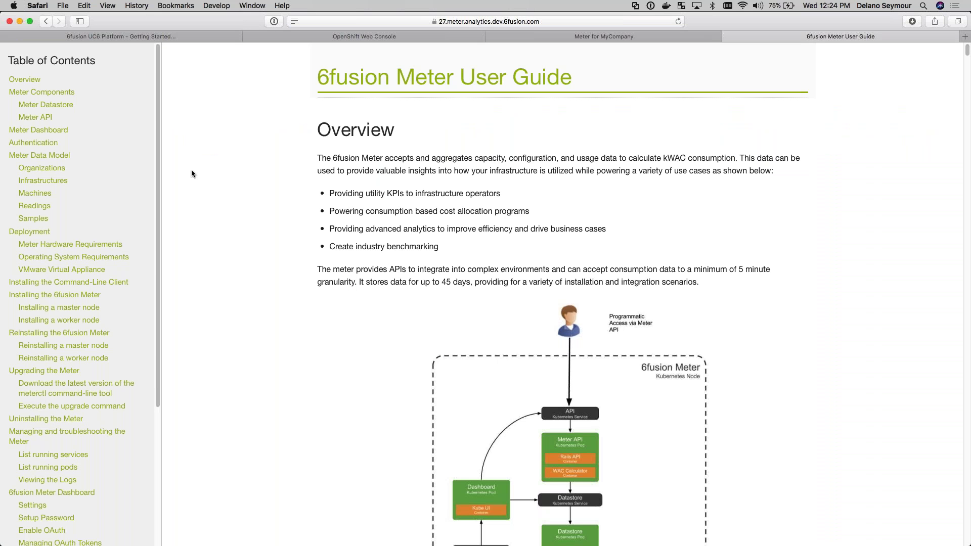
click(626, 37)
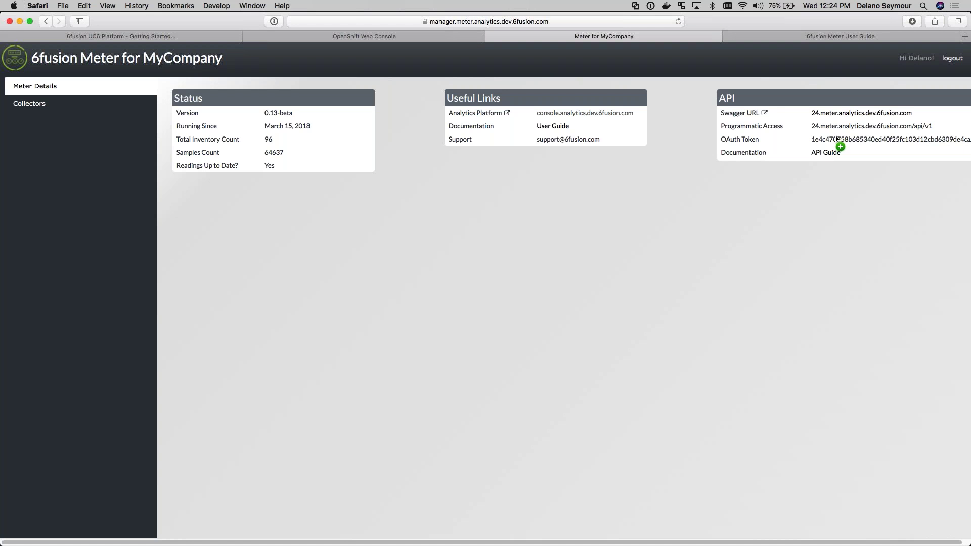
click(861, 113)
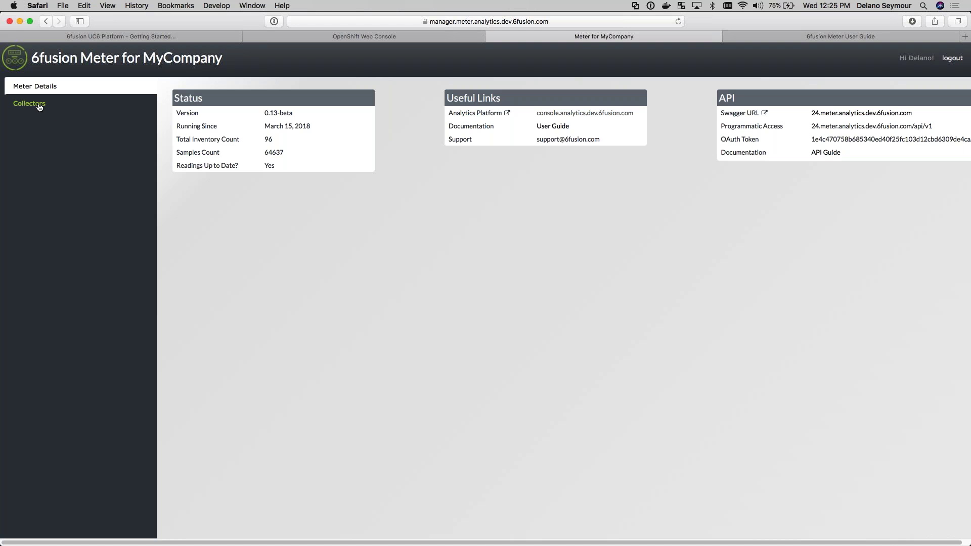
List Collectors, open the OpenShift Container Platform deployment guide, then switch to the OpenShift Web Console
click(37, 107)
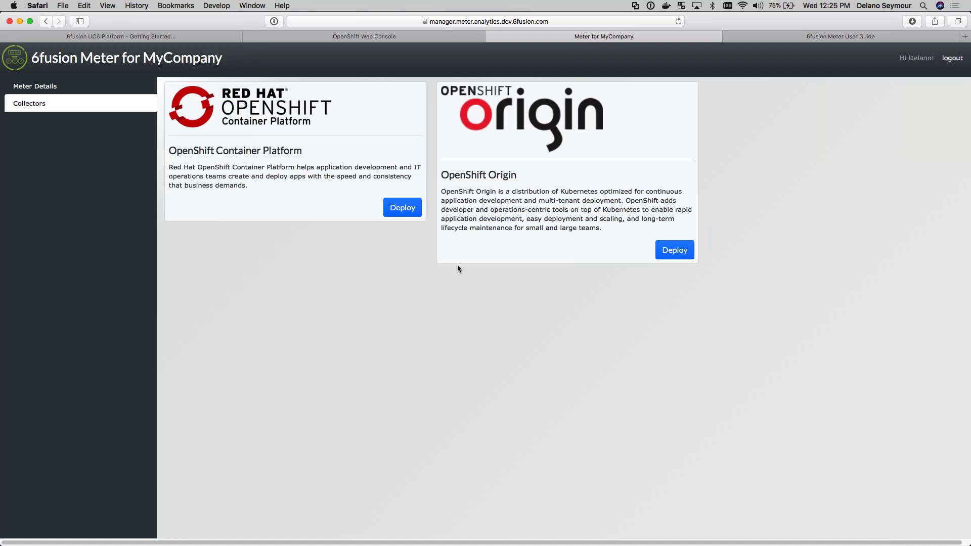
click(402, 208)
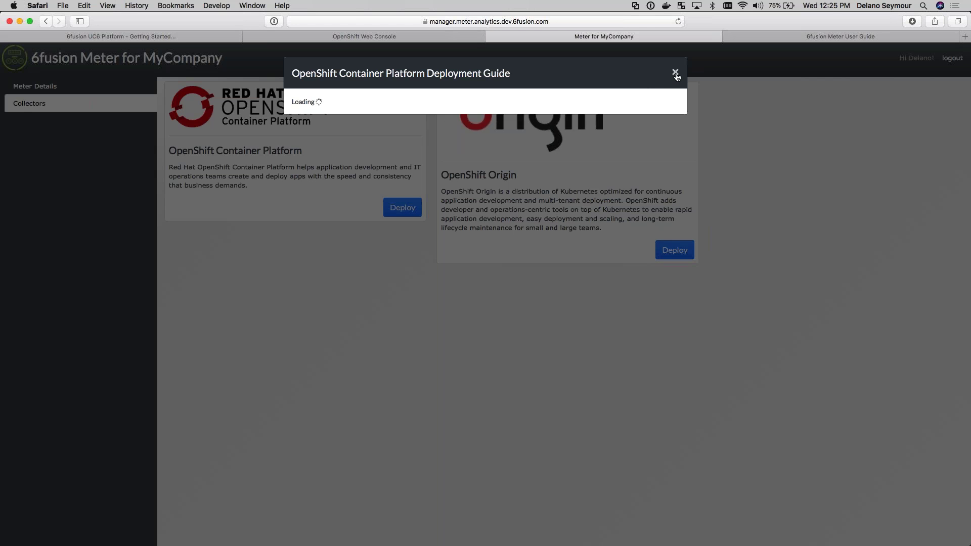
click(434, 40)
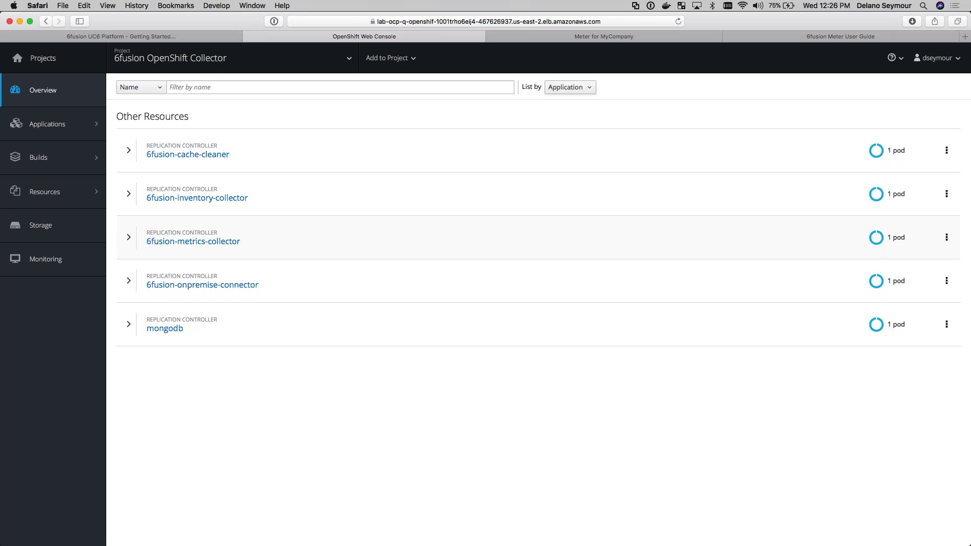
Check the MyCompany meter and User Guide, revisit the OpenShift collector pods, then advance the presentation
click(636, 38)
click(818, 37)
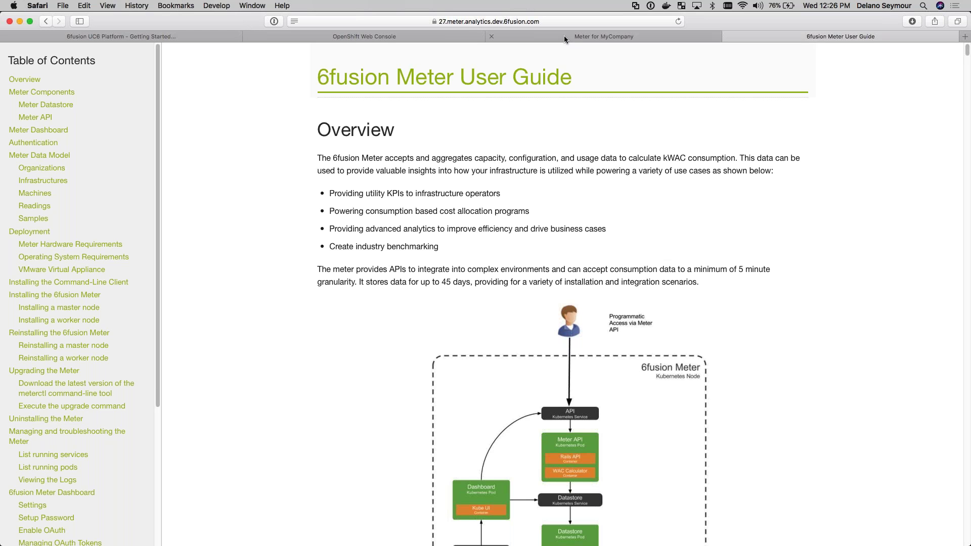
click(375, 38)
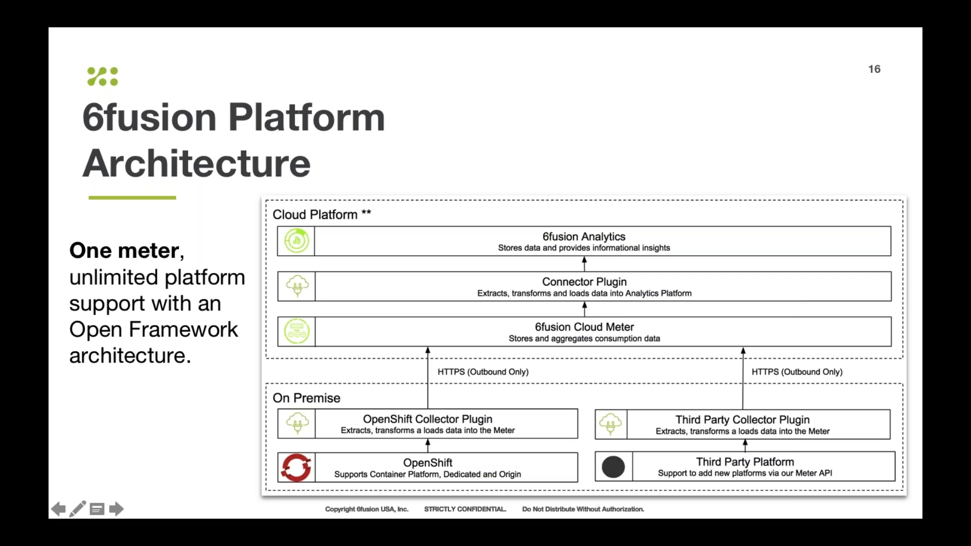
click(117, 511)
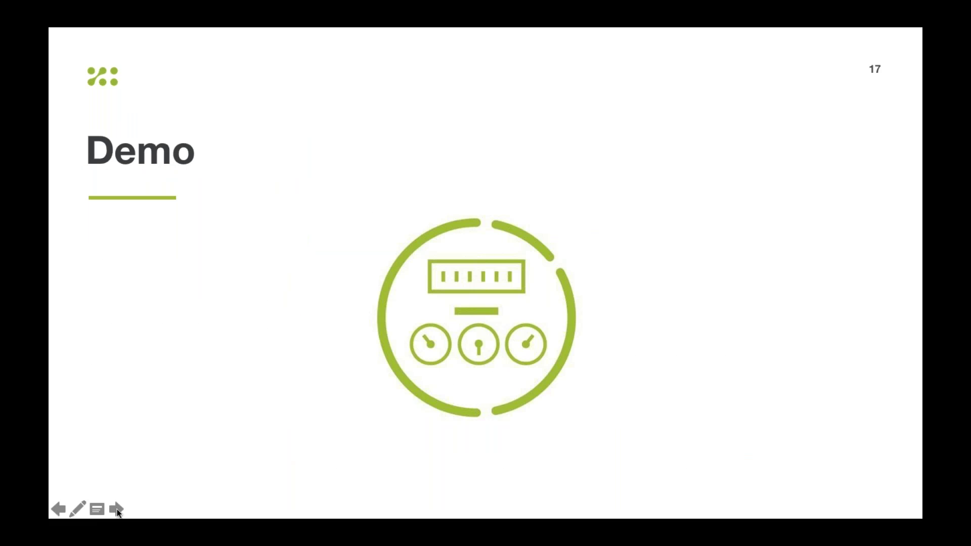